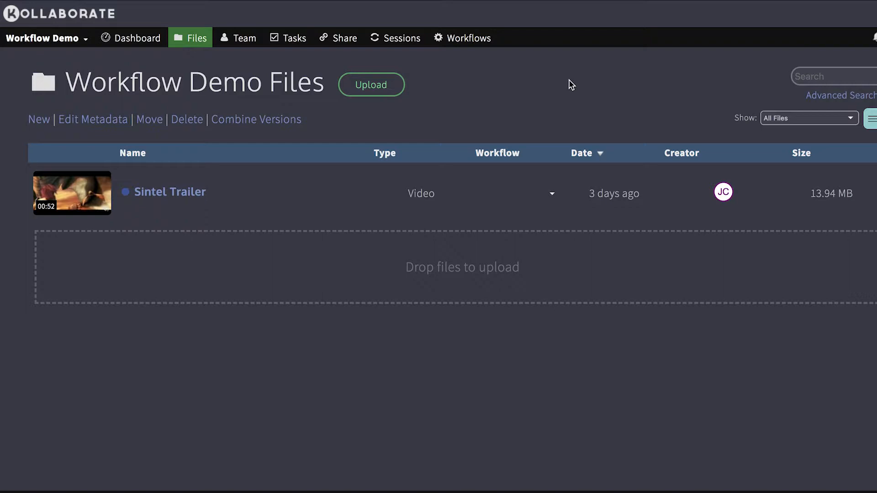
# Create a new file workflow and name it Visual Effects.
pyautogui.click(469, 46)
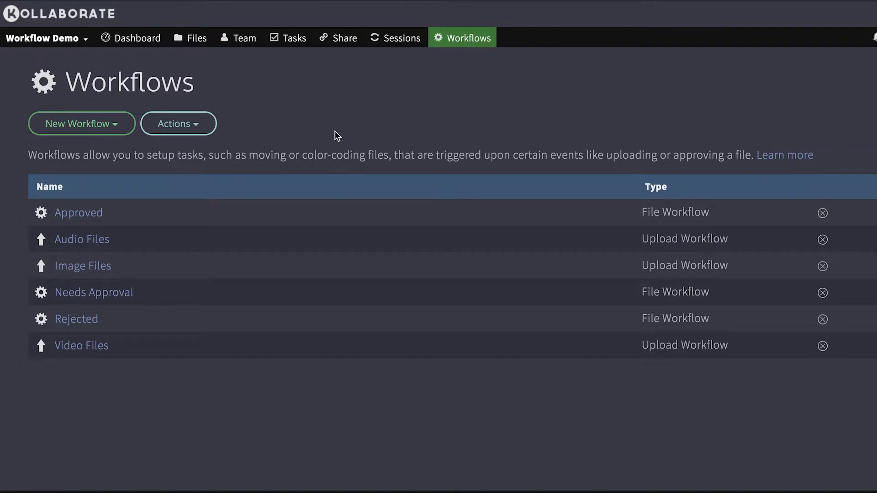
pyautogui.click(110, 125)
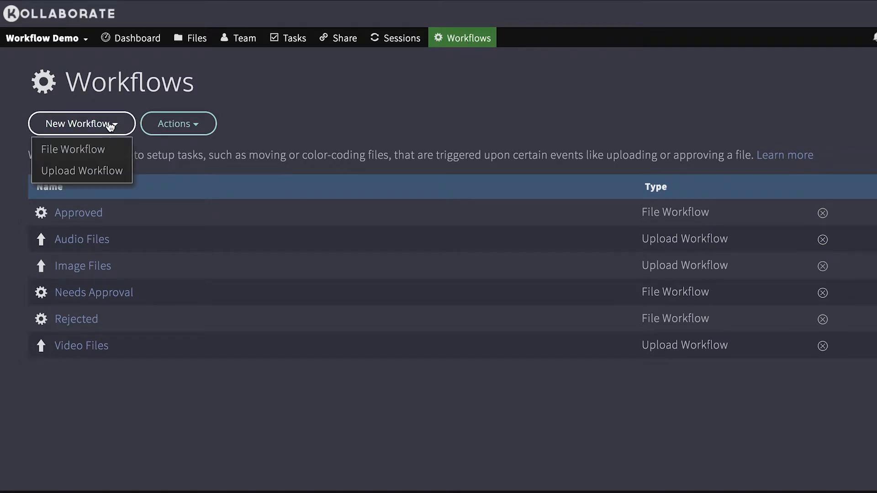
pyautogui.click(94, 148)
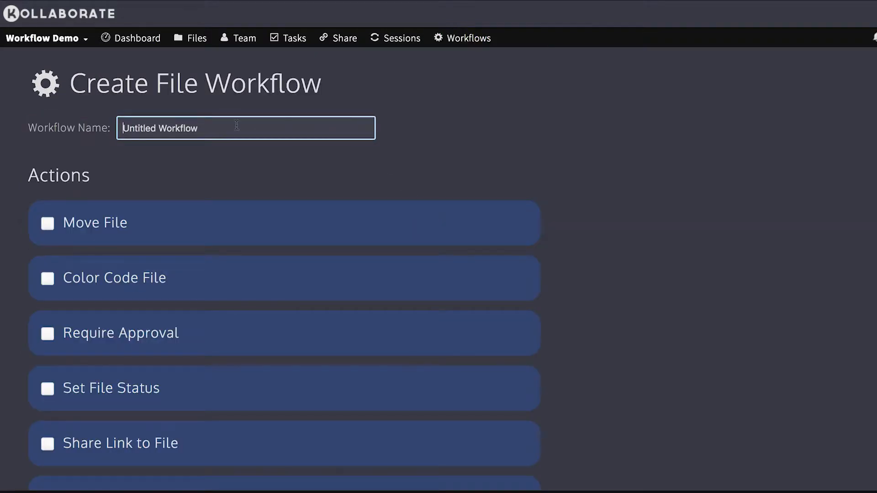
pyautogui.tripleClick(237, 125)
pyautogui.write('Visual Effects')
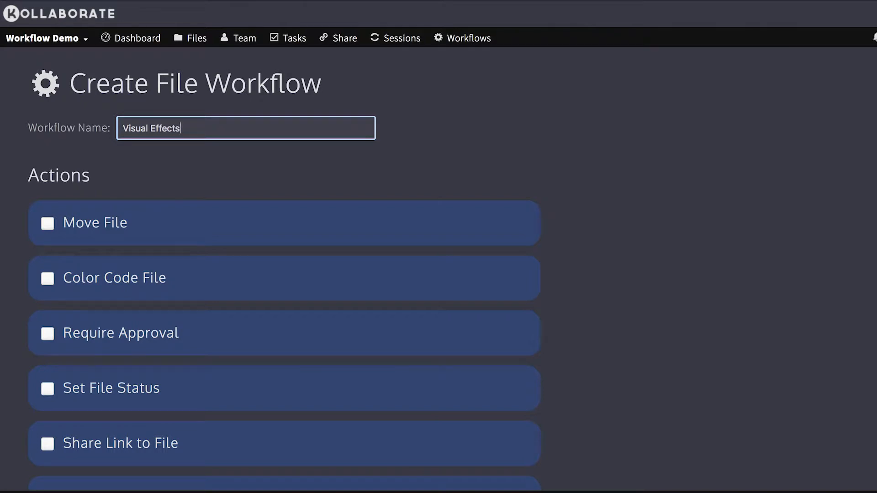
pyautogui.click(214, 178)
pyautogui.scroll(-2, 215, 178)
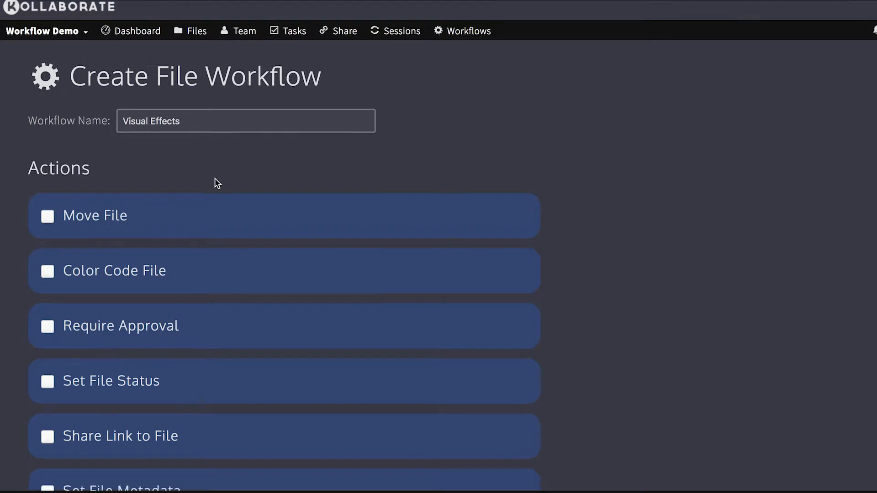
pyautogui.click(48, 153)
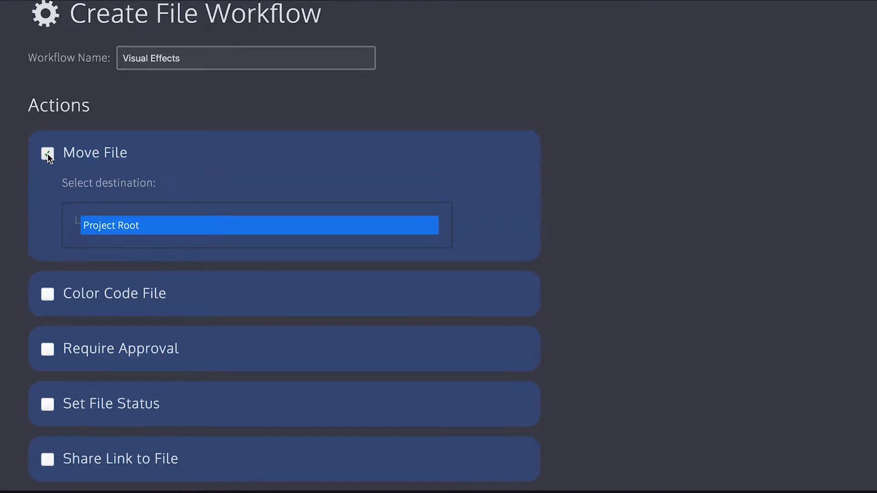
pyautogui.click(48, 154)
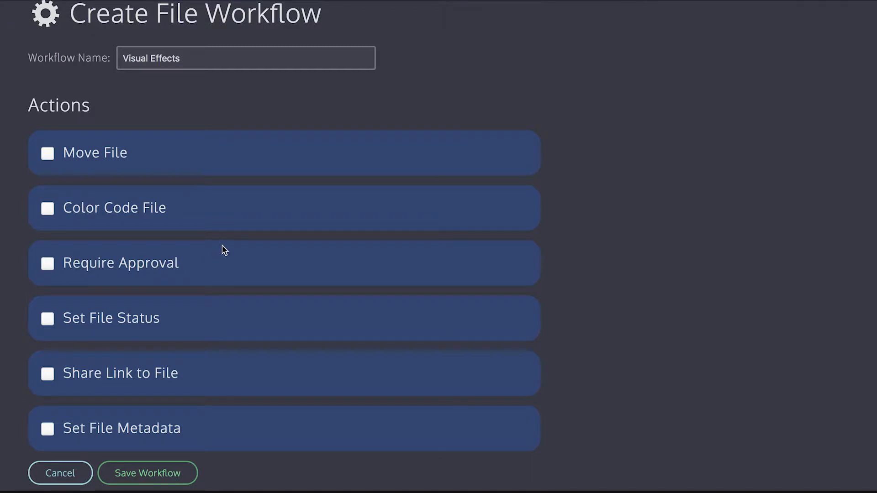
pyautogui.click(51, 373)
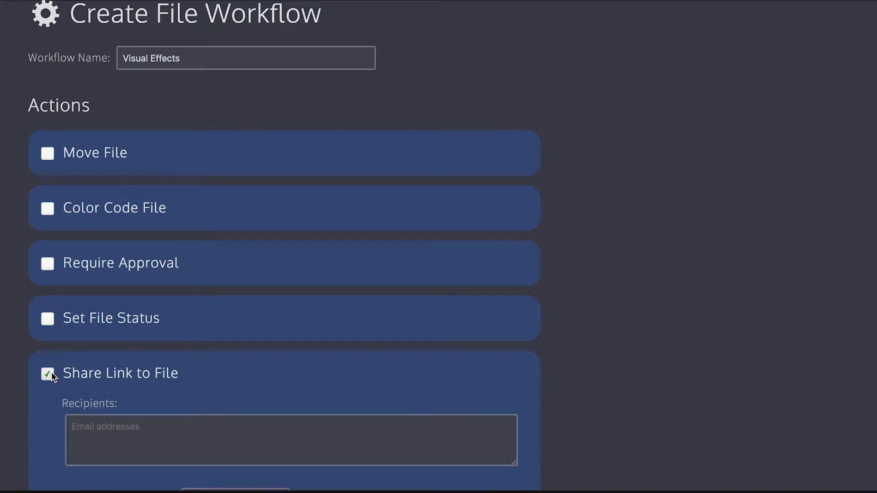
pyautogui.scroll(-3, 267, 322)
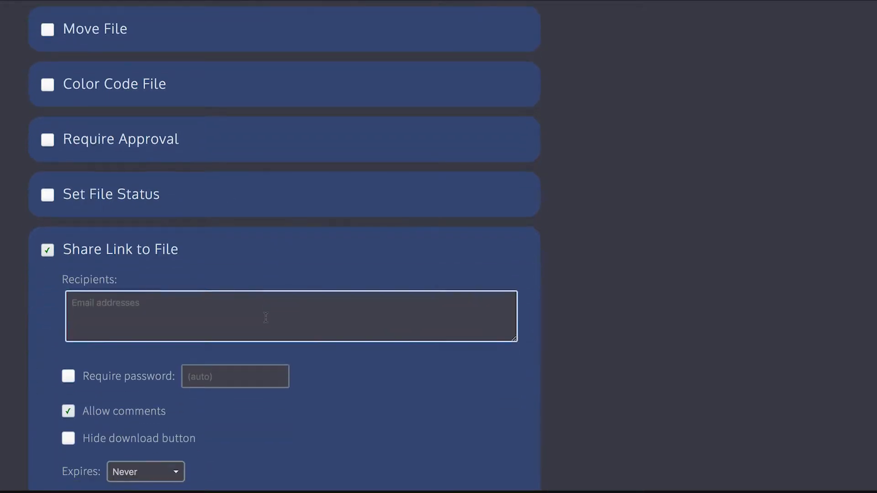
pyautogui.click(48, 251)
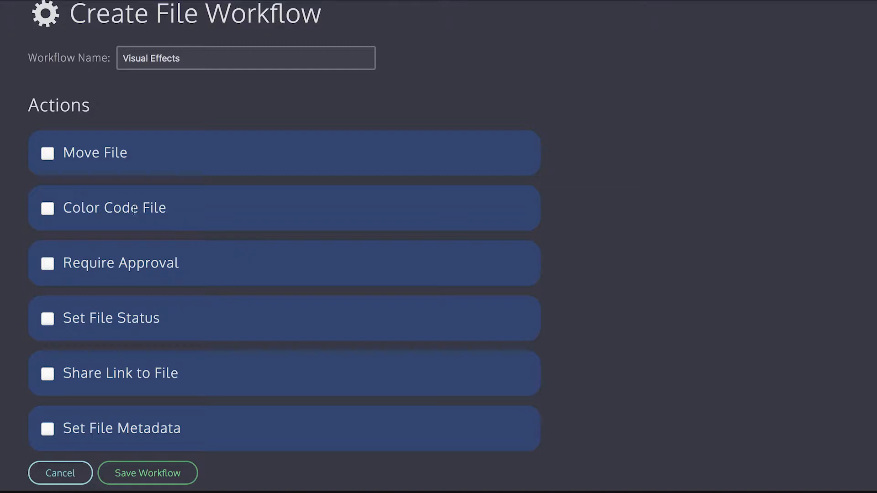
# Enable the Color Code File action in the workflow and choose pink as its color.
pyautogui.click(46, 207)
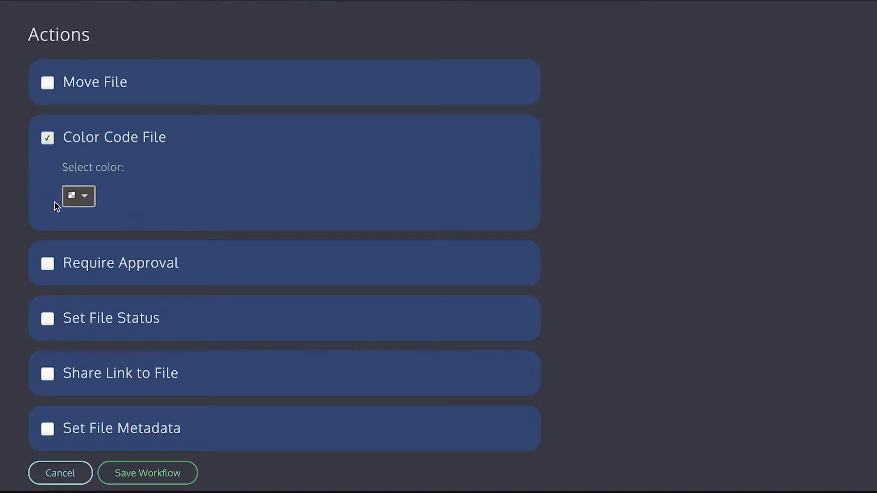
pyautogui.click(86, 196)
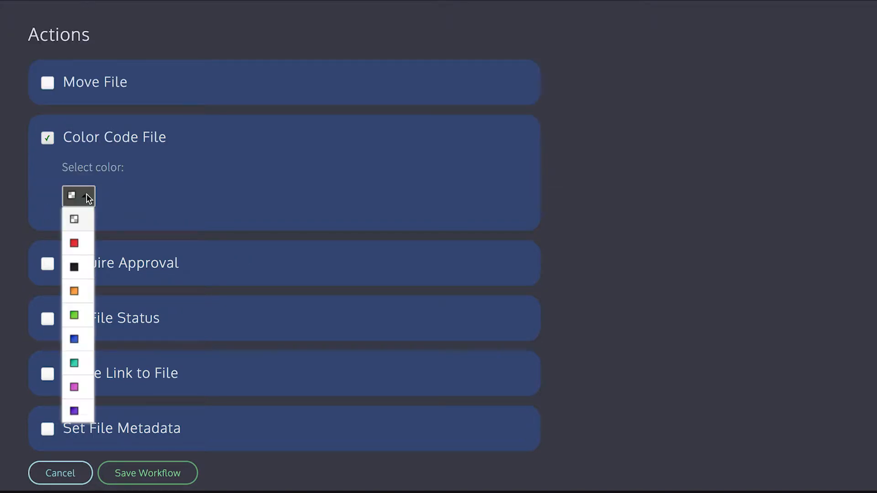
pyautogui.click(78, 387)
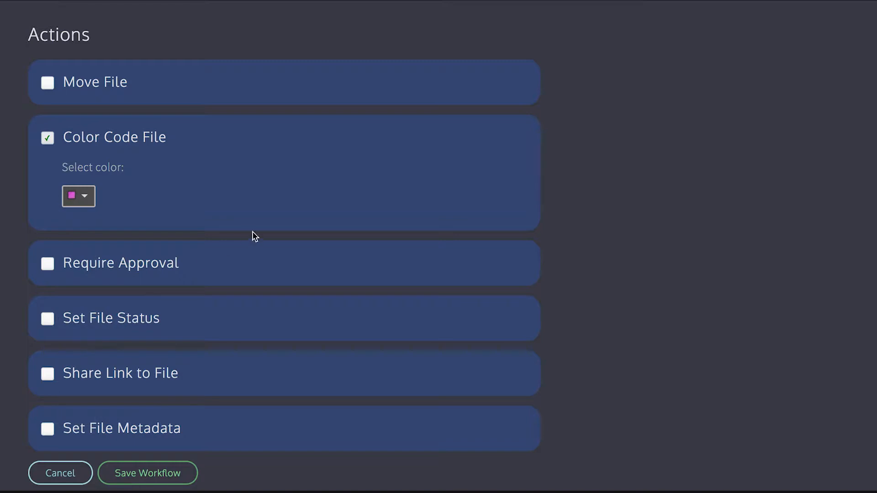
# Enable the Set File Status action with the status Visual Effects and save the workflow.
pyautogui.click(47, 319)
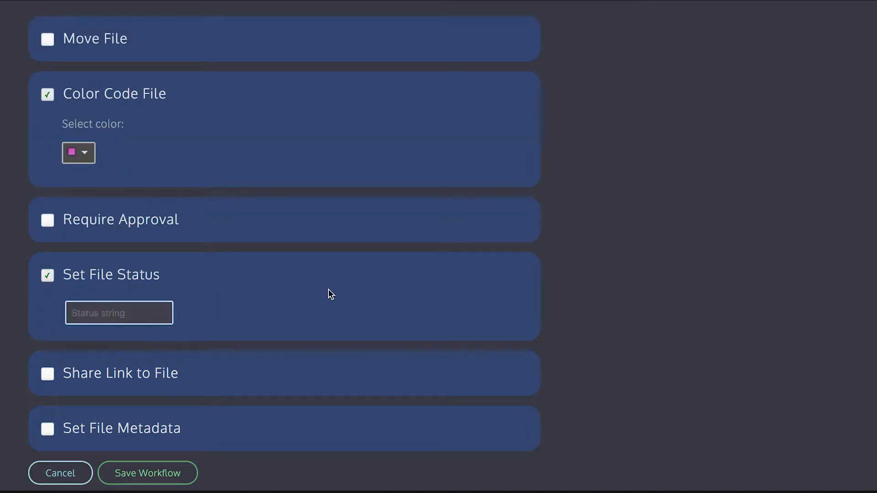
pyautogui.scroll(1, 328, 293)
pyautogui.write('V')
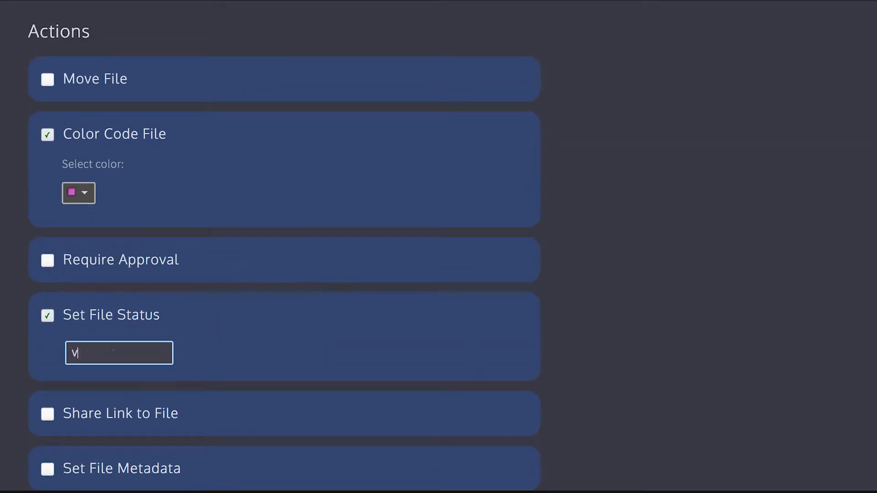
pyautogui.write('isual Effects')
pyautogui.scroll(-1, 641, 281)
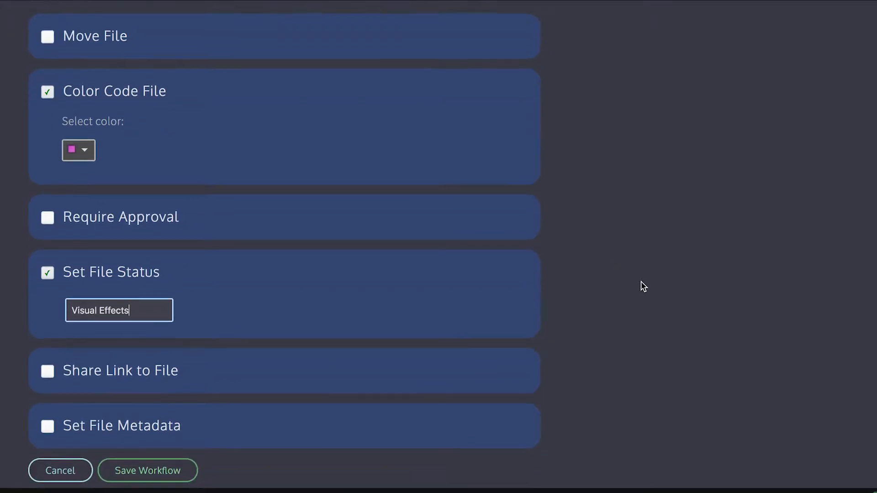
pyautogui.click(165, 475)
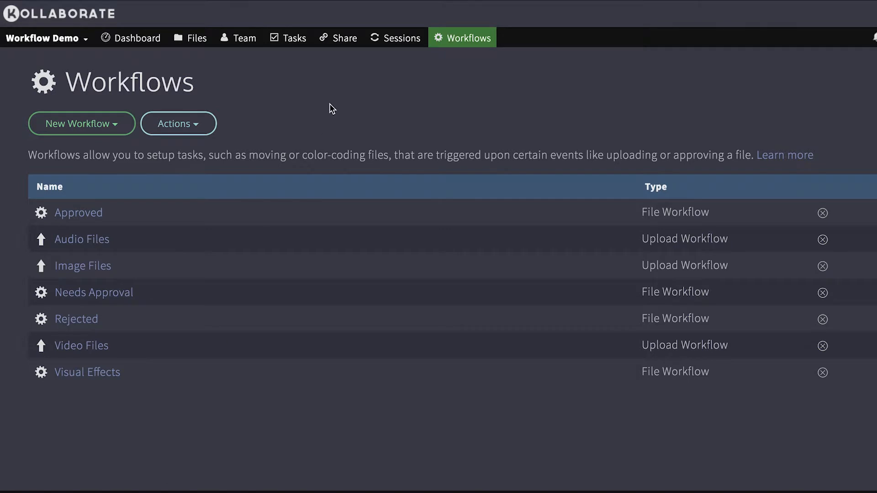
# Apply the Visual Effects workflow to the Sintel Trailer video in the project files.
pyautogui.click(196, 45)
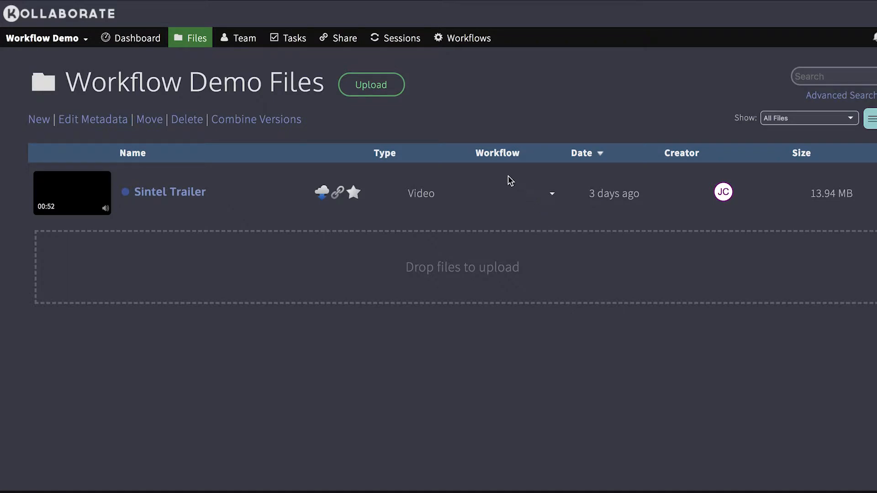
pyautogui.click(547, 194)
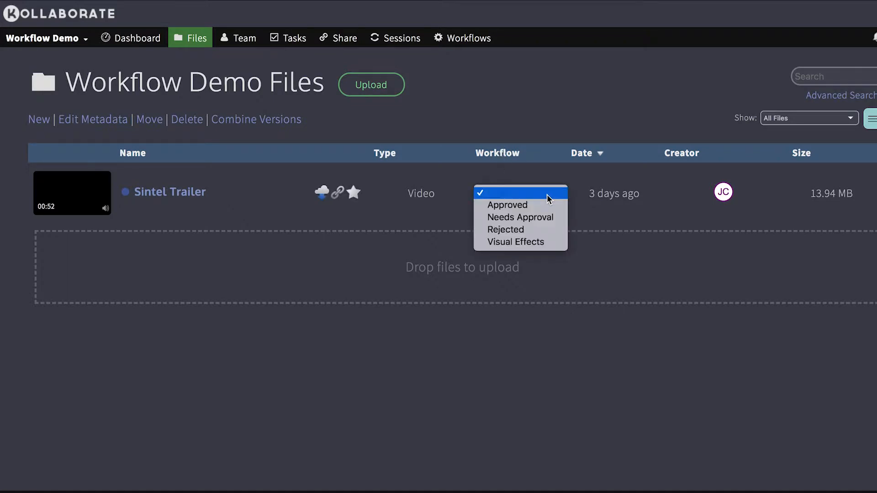
pyautogui.click(517, 241)
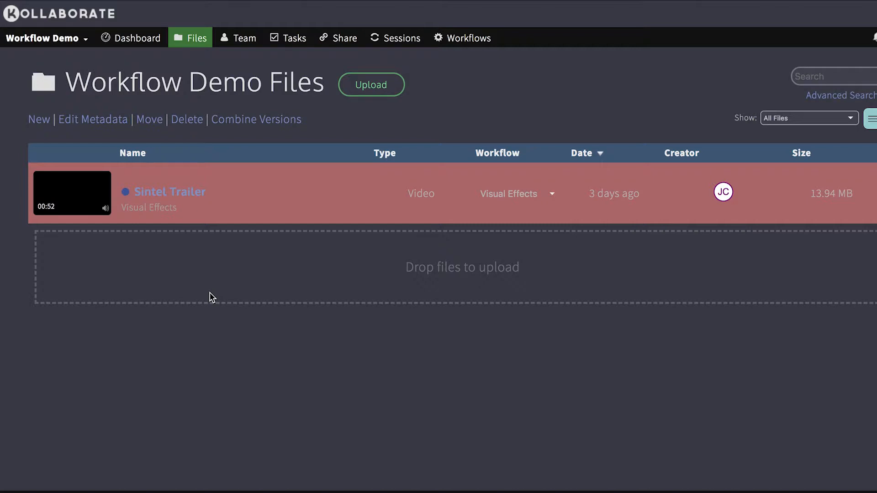
# Delete the Approved, Needs Approval, Visual Effects and Rejected file workflows from the project.
pyautogui.click(466, 42)
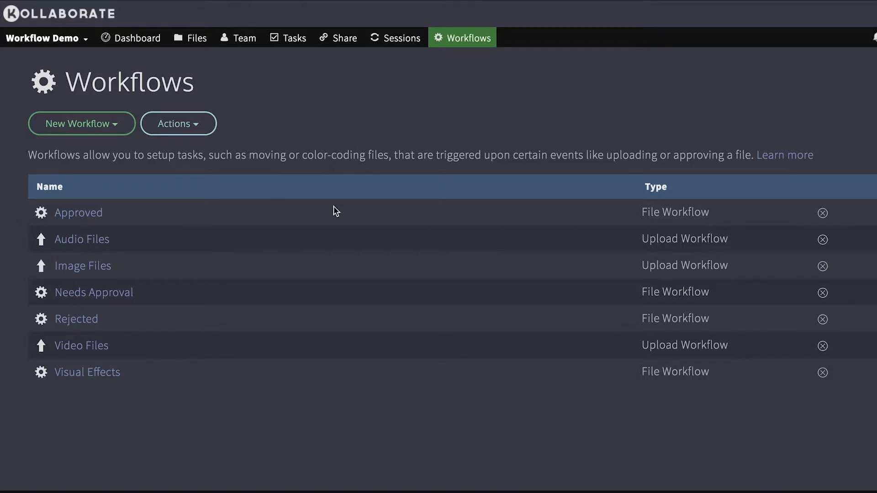
pyautogui.click(824, 215)
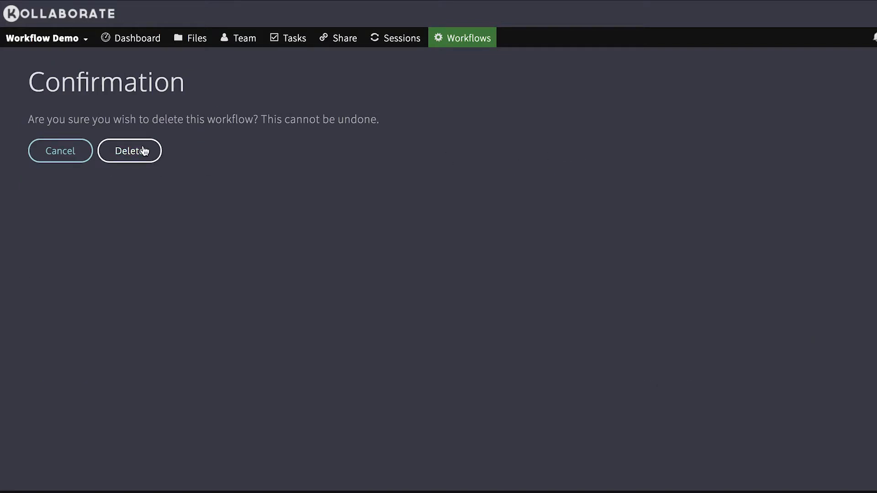
pyautogui.click(143, 151)
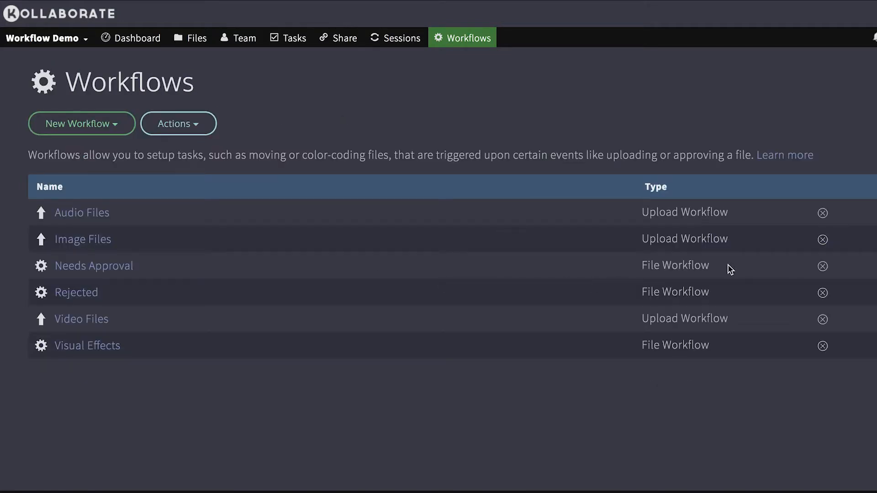
pyautogui.click(823, 267)
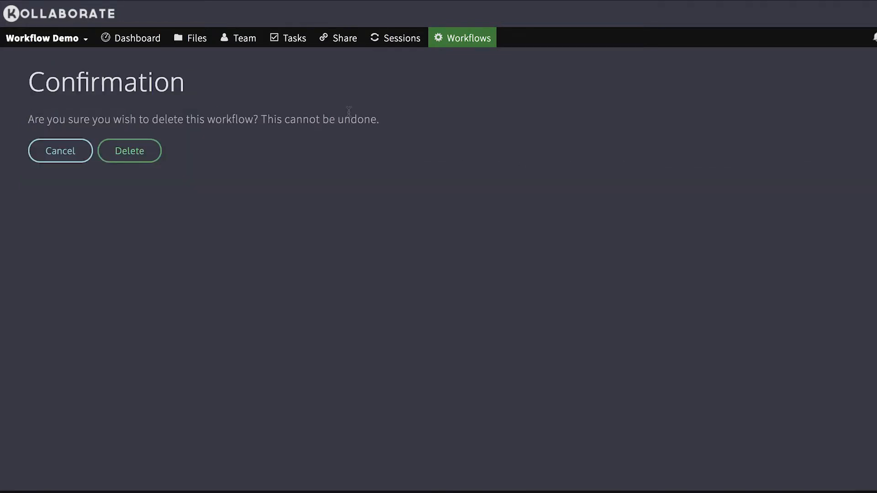
pyautogui.click(140, 151)
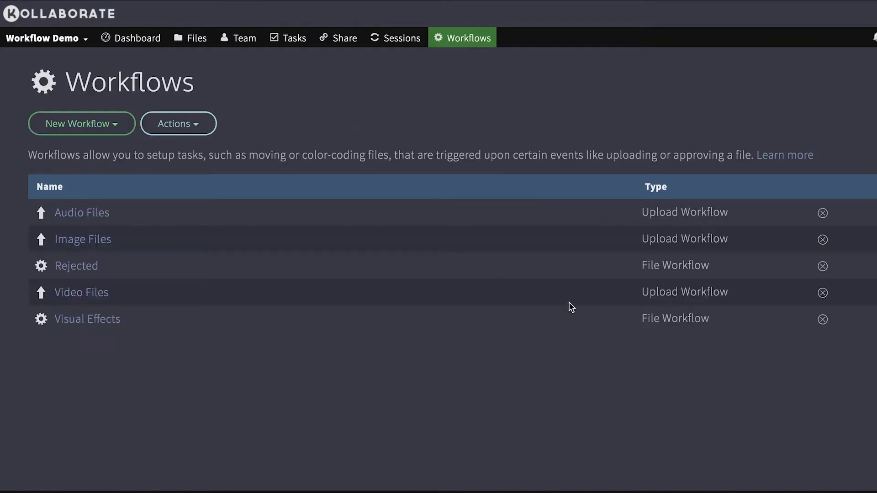
pyautogui.click(822, 320)
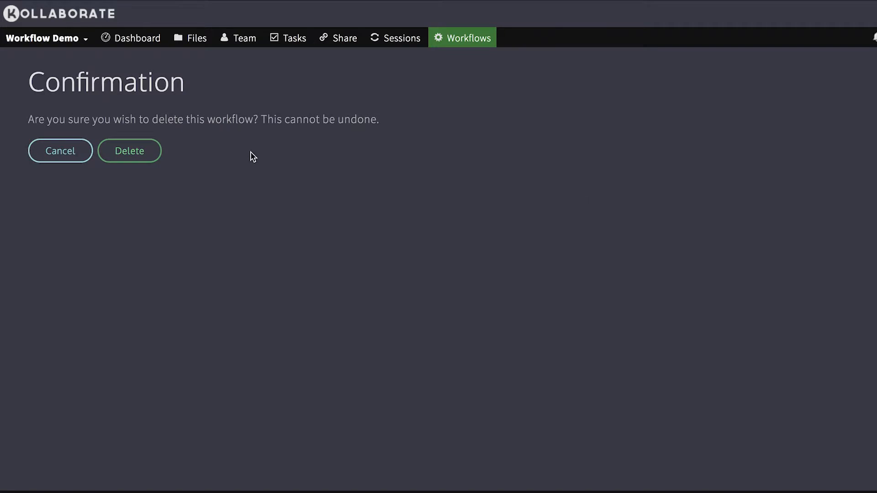
pyautogui.click(140, 150)
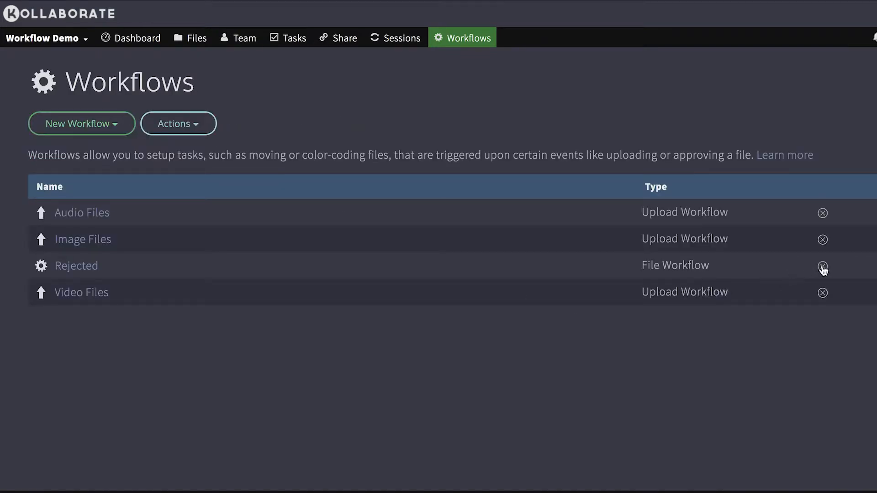
pyautogui.click(823, 267)
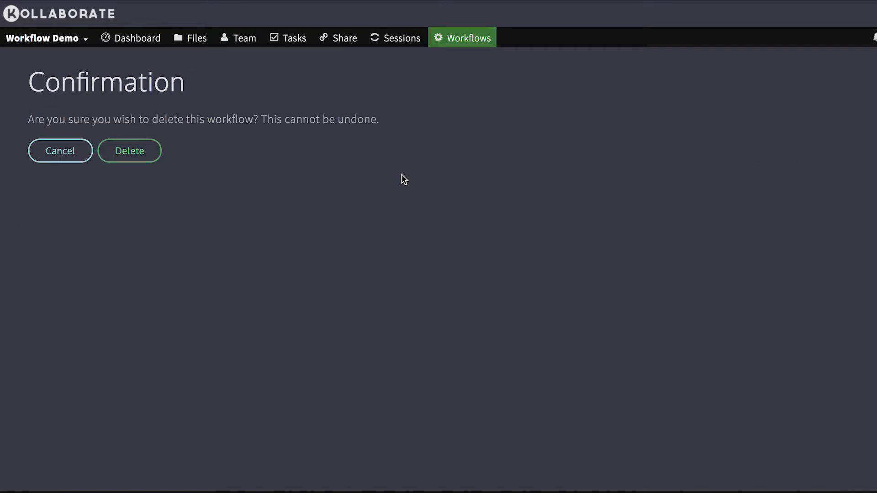
pyautogui.click(151, 156)
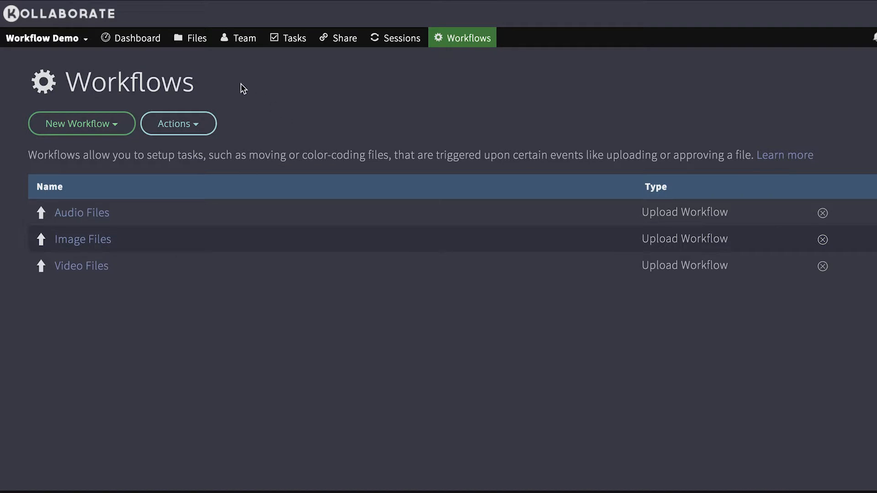
# Create a folder named Approvals at the root of the project files and return to the workflows list.
pyautogui.click(191, 41)
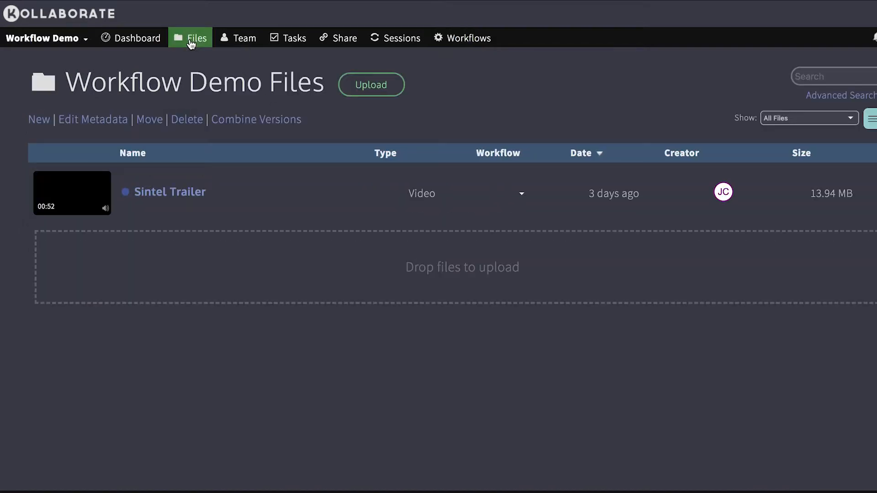
pyautogui.click(37, 121)
pyautogui.click(64, 144)
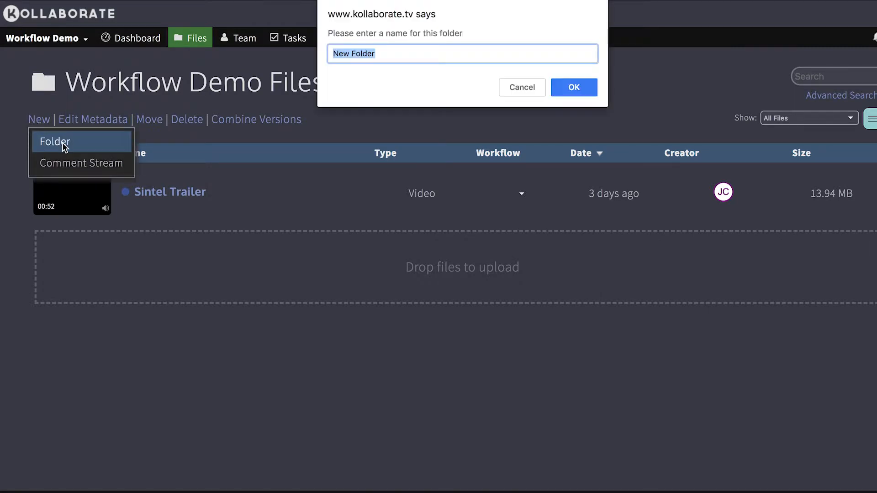
pyautogui.write('Approvals')
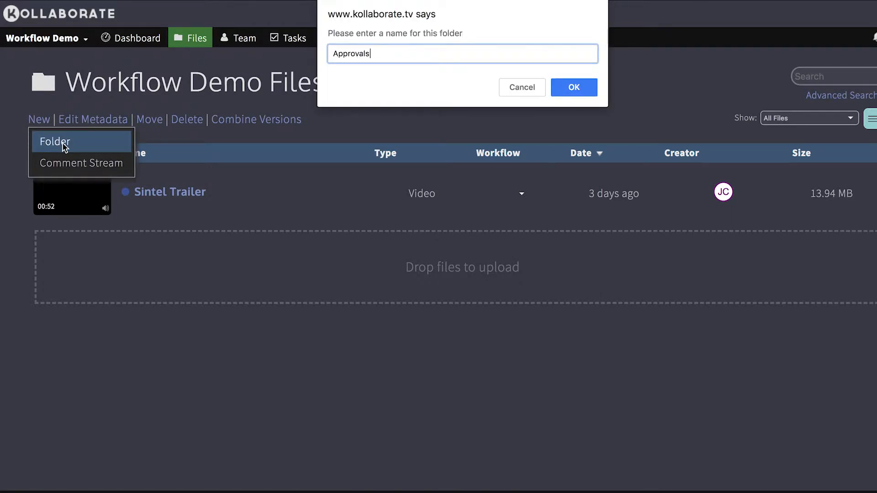
pyautogui.press('Return')
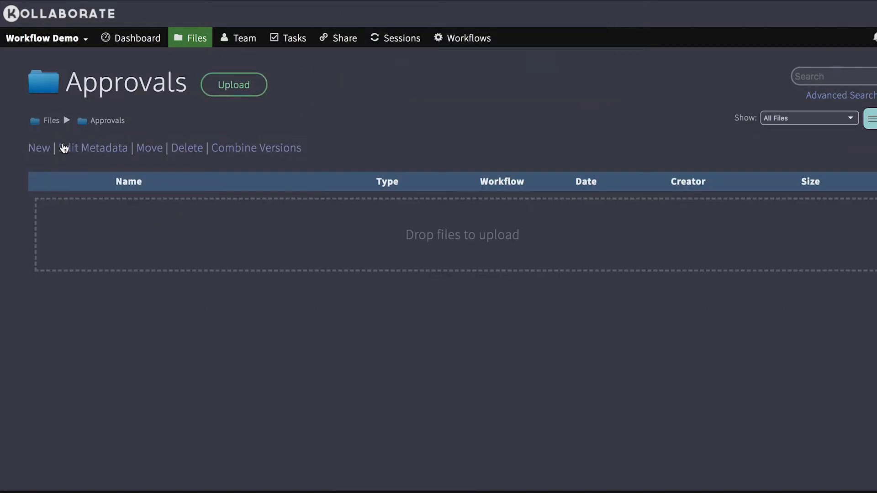
pyautogui.click(48, 122)
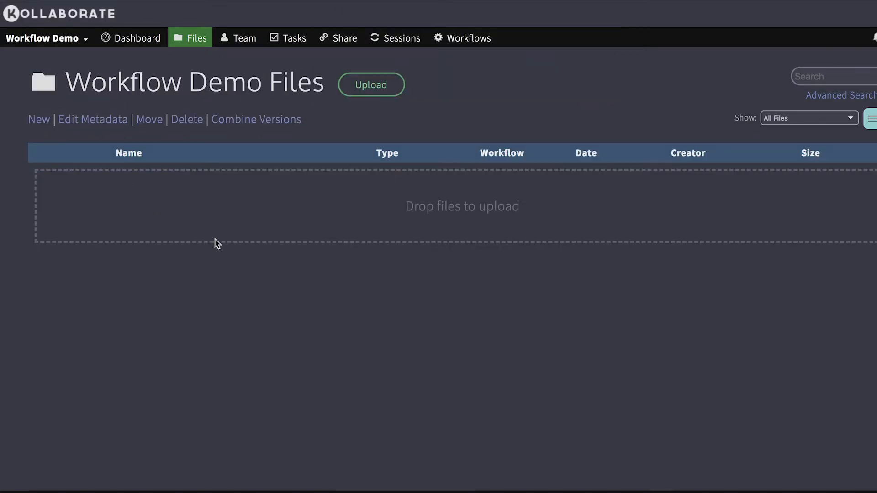
pyautogui.click(485, 38)
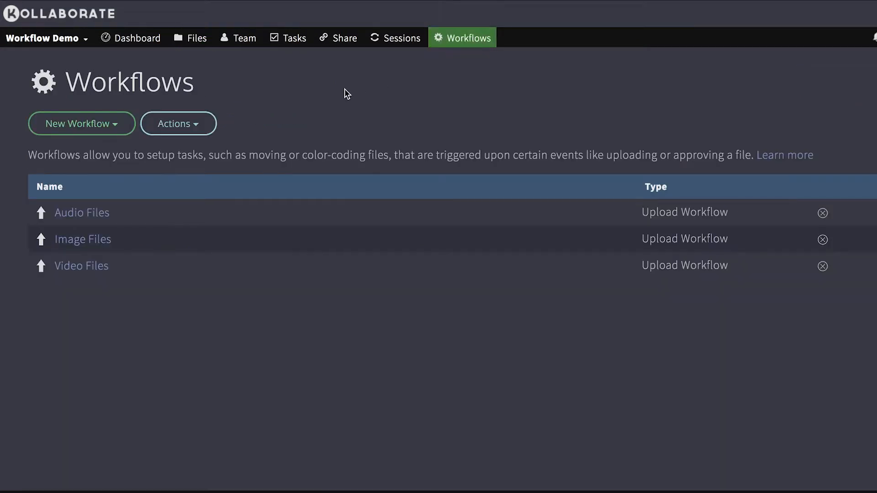
# Create a new file workflow and name it Approved.
pyautogui.click(117, 126)
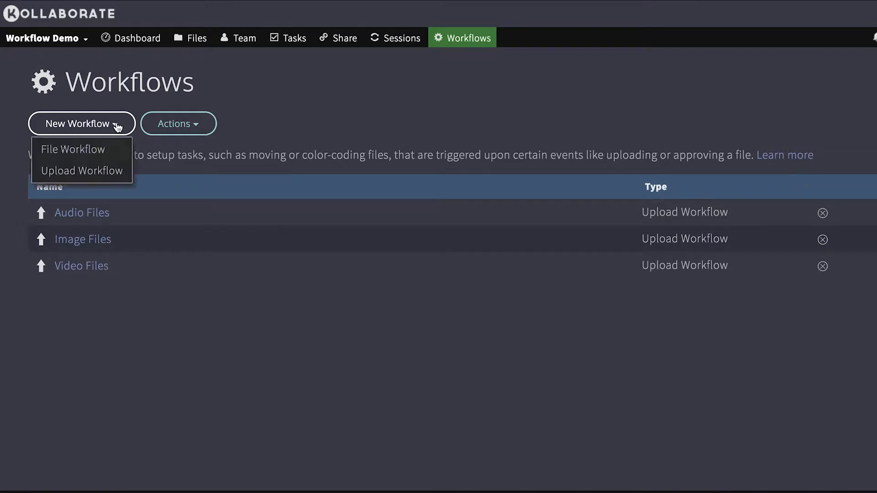
pyautogui.click(98, 150)
pyautogui.tripleClick(210, 129)
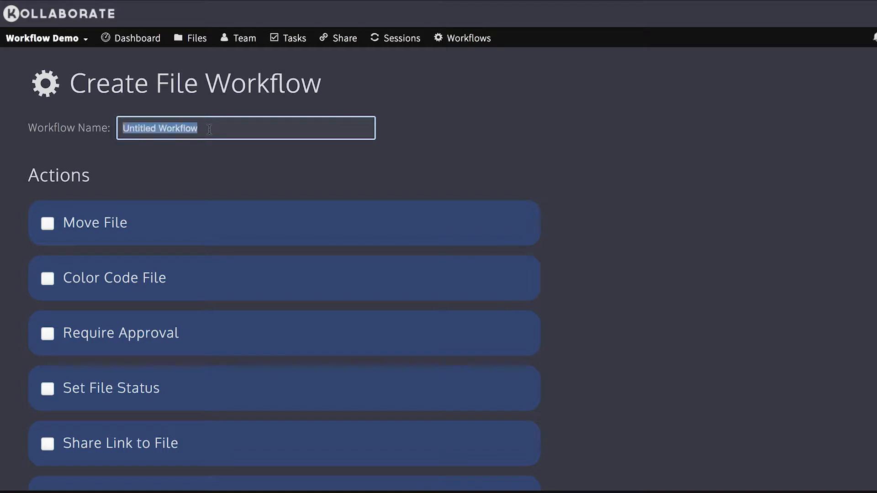
pyautogui.write('Approved')
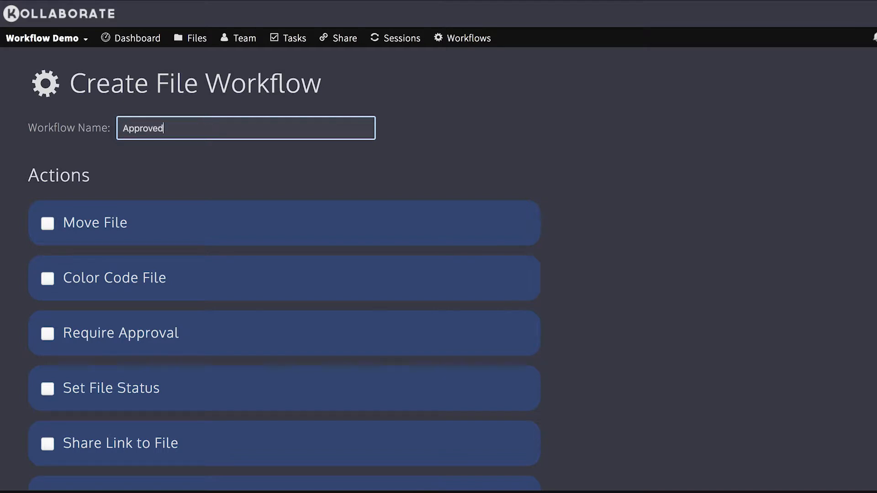
# Enable Move File with the Approvals folder as destination and Color Code File with the color green.
pyautogui.click(47, 223)
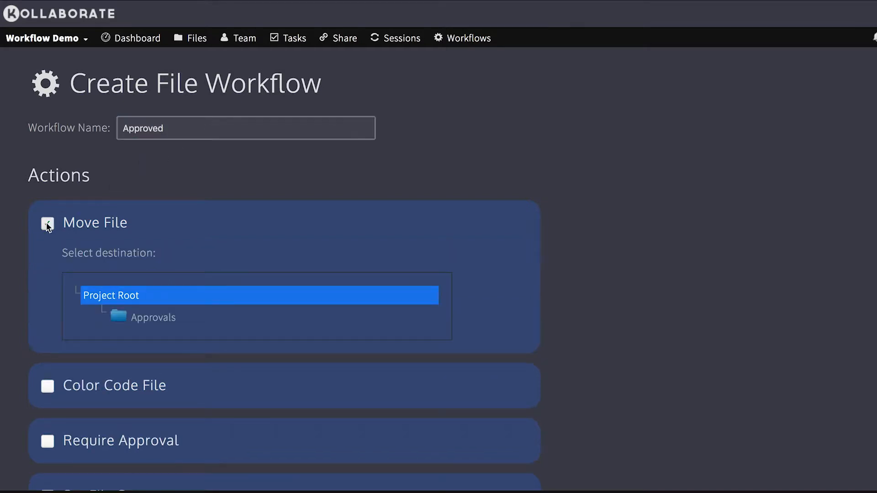
pyautogui.scroll(-2, 611, 156)
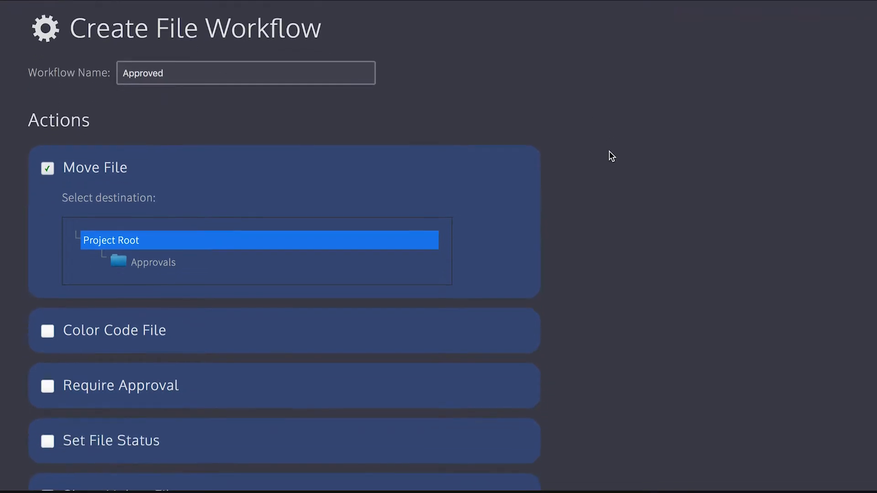
pyautogui.click(159, 257)
pyautogui.scroll(-3, 637, 218)
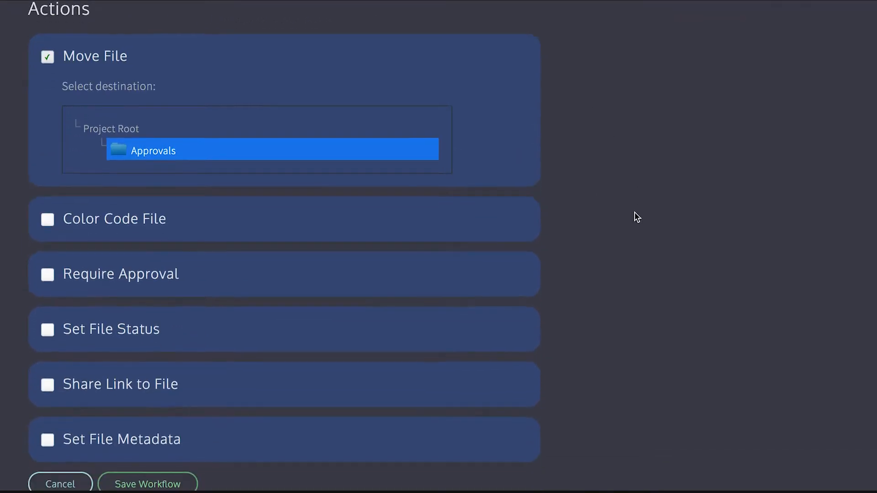
pyautogui.click(48, 220)
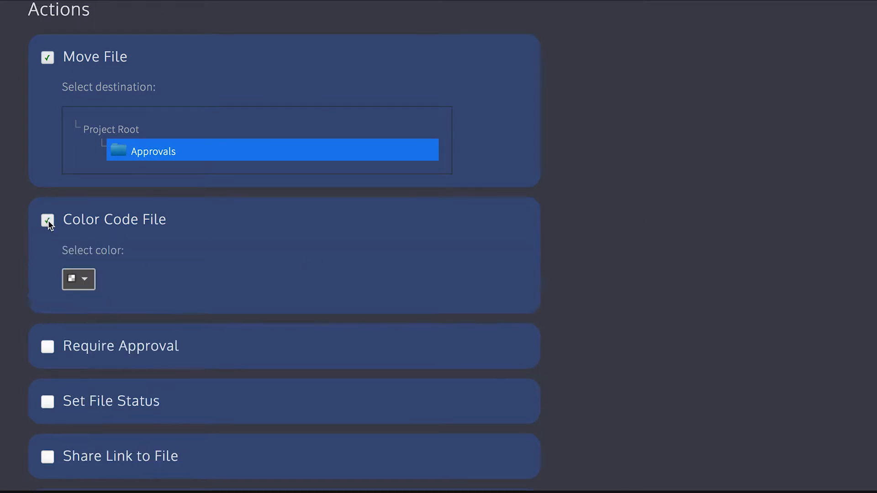
pyautogui.click(84, 277)
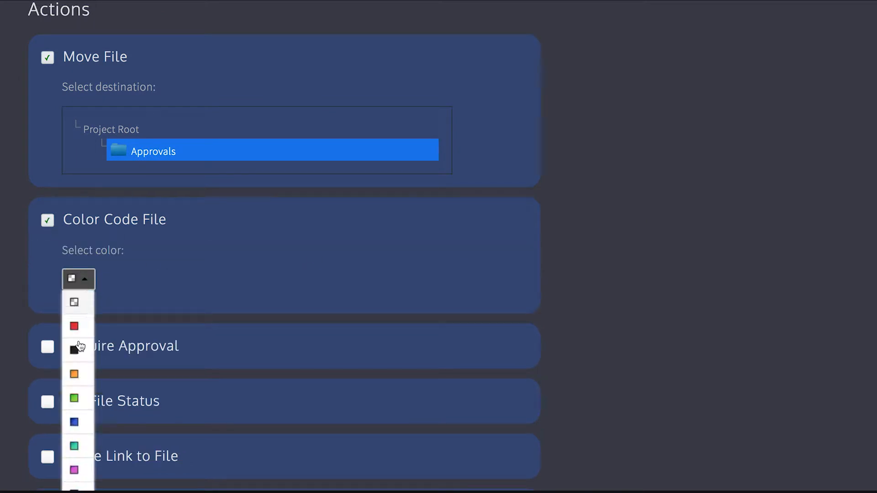
pyautogui.click(75, 397)
# Enable Set File Status with the status Approved and save the workflow.
pyautogui.scroll(-2, 249, 273)
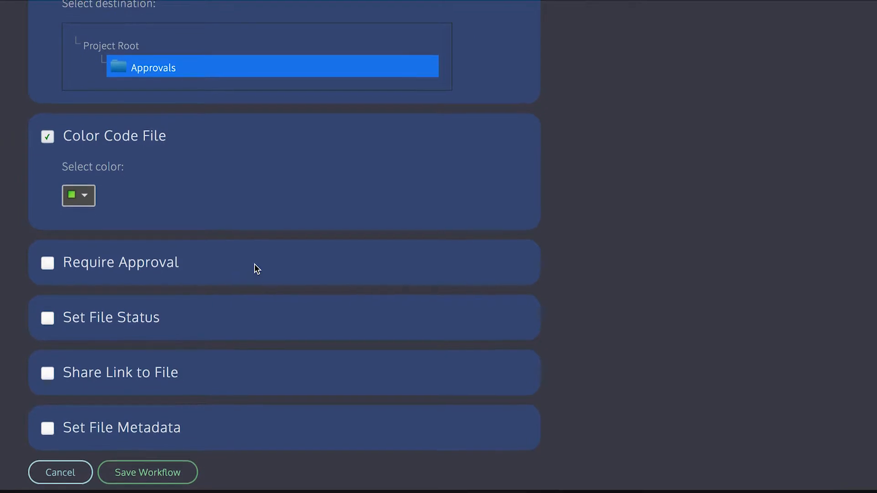
pyautogui.click(46, 320)
pyautogui.scroll(-1, 289, 326)
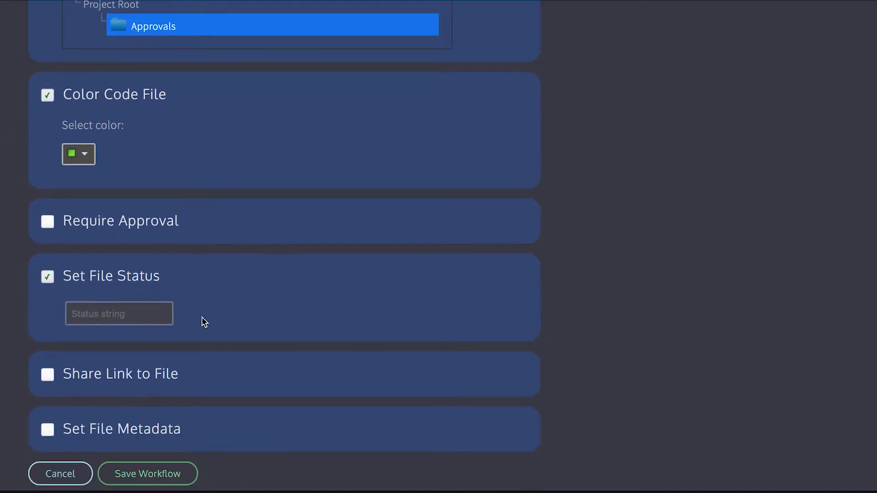
pyautogui.click(147, 315)
pyautogui.write('Approved')
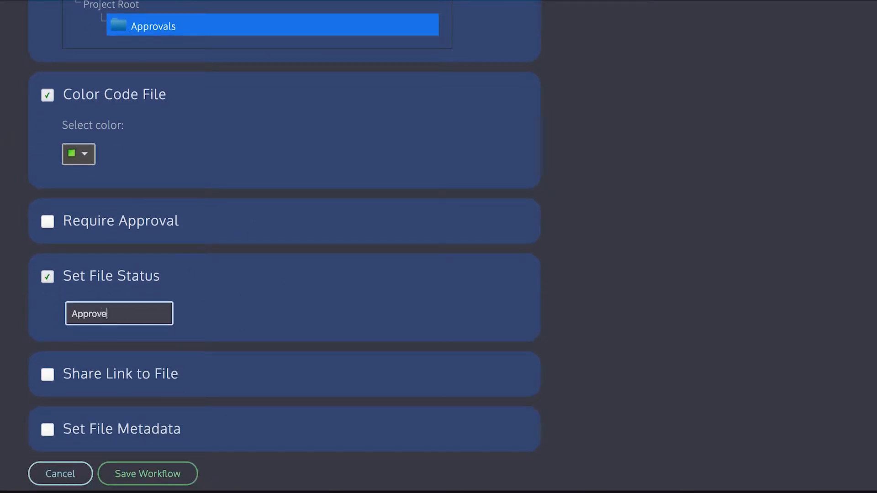
pyautogui.click(151, 475)
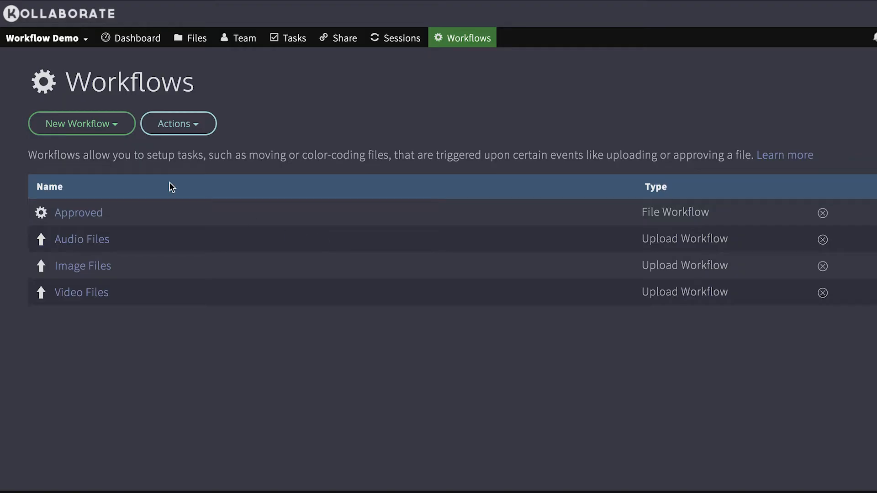
# Create another new file workflow and name it Rejected.
pyautogui.click(90, 125)
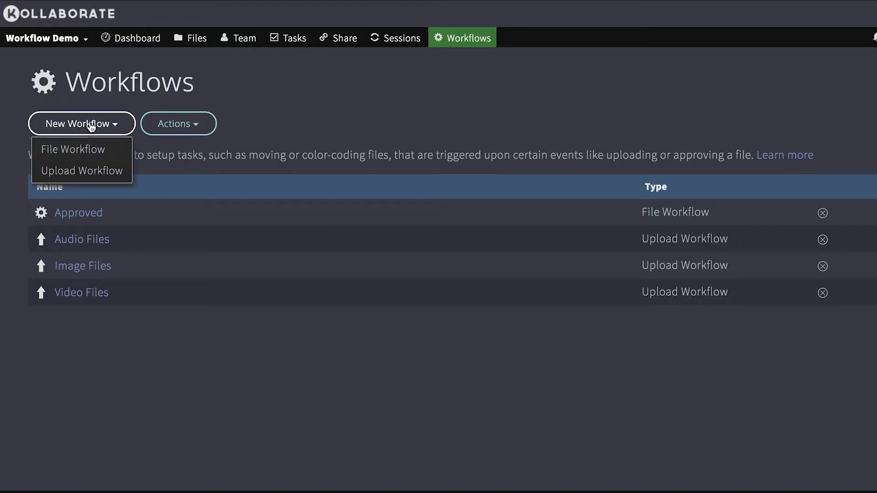
pyautogui.click(90, 152)
pyautogui.tripleClick(205, 129)
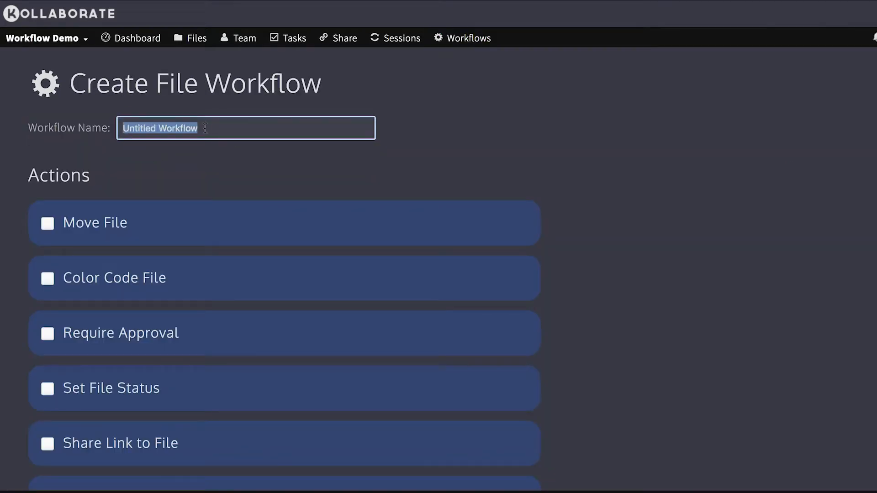
pyautogui.write('Rejected')
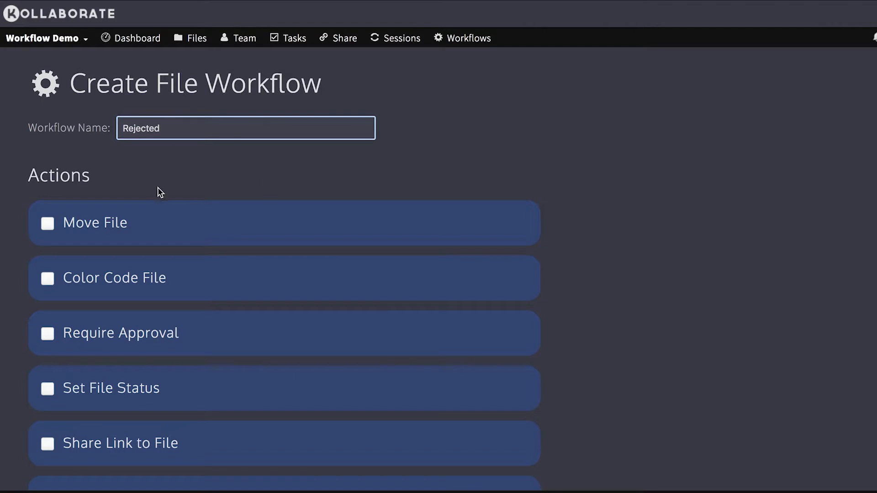
# Enable the Color Code File action for the Rejected workflow and set its color to red.
pyautogui.scroll(-2, 104, 169)
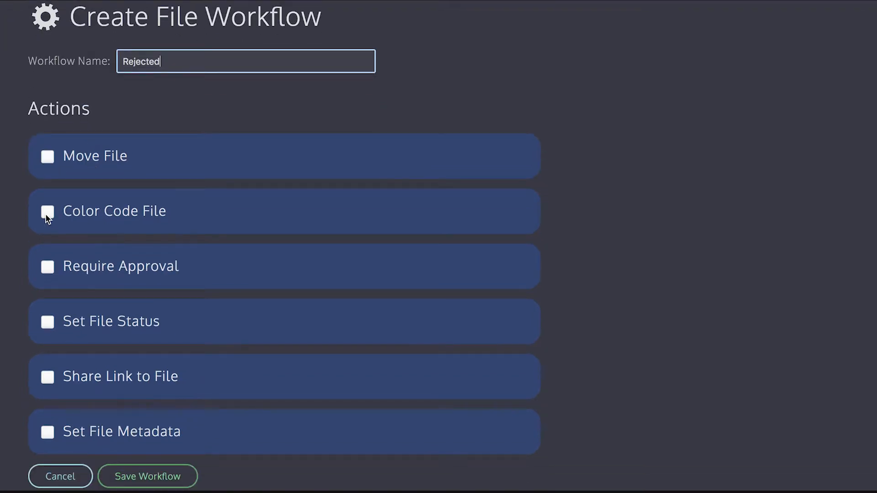
pyautogui.click(48, 213)
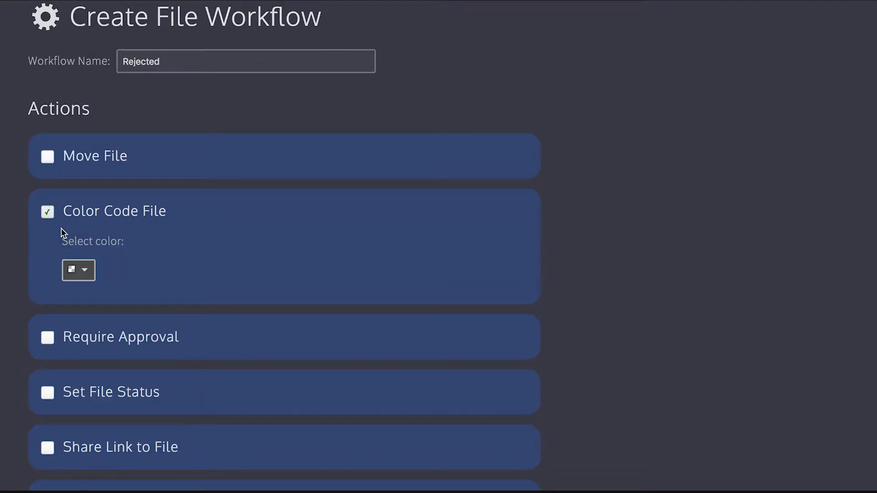
pyautogui.click(82, 269)
pyautogui.click(84, 316)
# Enable Set File Status with the status Rejected and save the workflow.
pyautogui.scroll(-2, 250, 238)
pyautogui.click(46, 319)
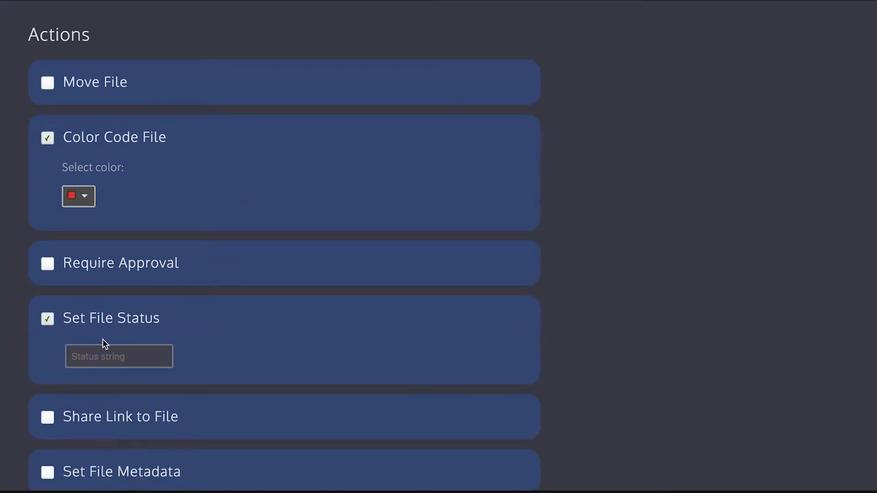
pyautogui.click(109, 354)
pyautogui.write('Rejected')
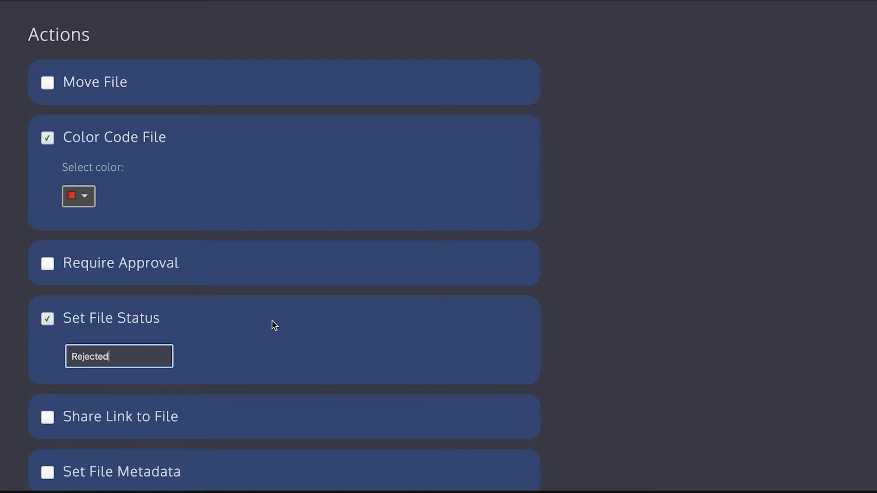
pyautogui.scroll(-1, 277, 322)
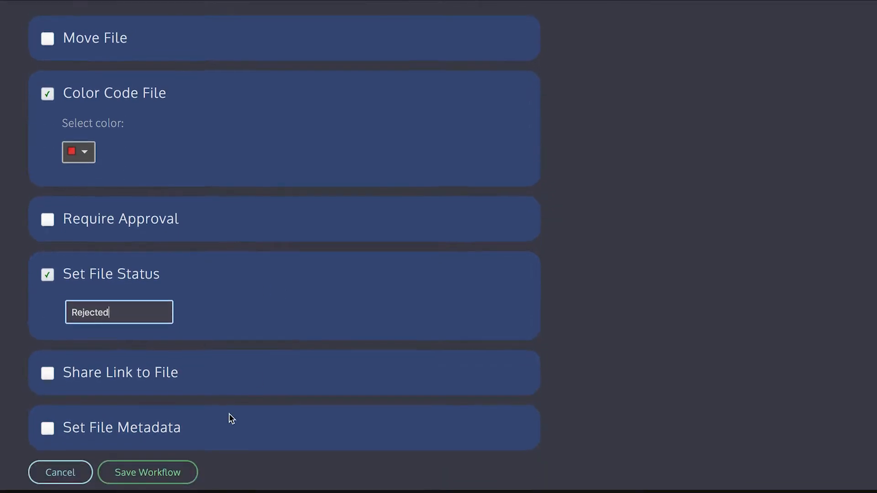
pyautogui.click(158, 474)
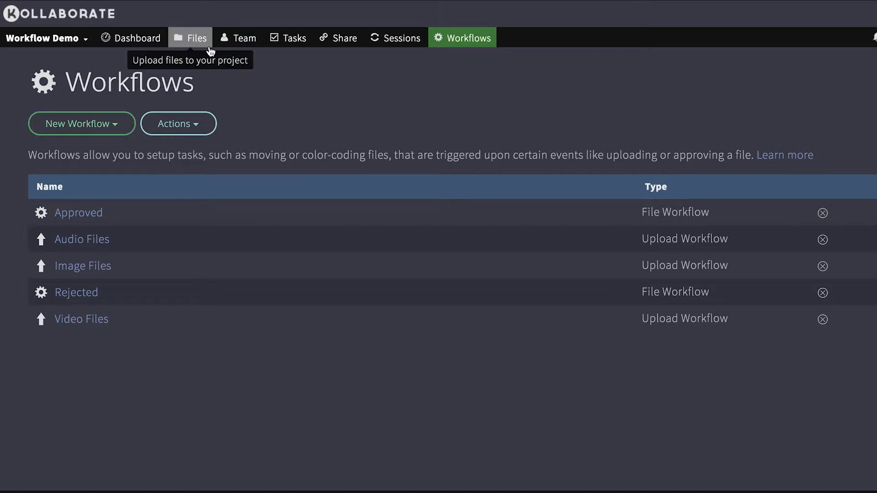
# Apply the Rejected workflow to the Sintel Trailer video in the project files, and switch it to the Approved workflow.
pyautogui.click(197, 38)
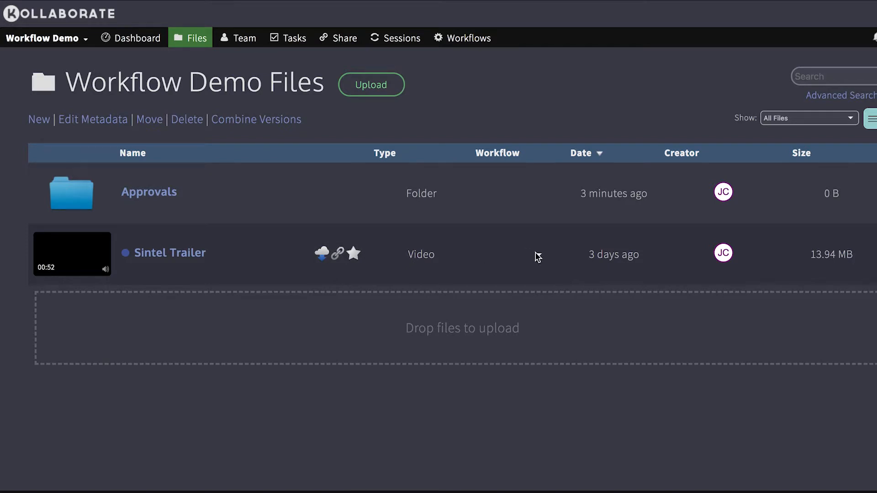
pyautogui.click(536, 256)
pyautogui.click(518, 278)
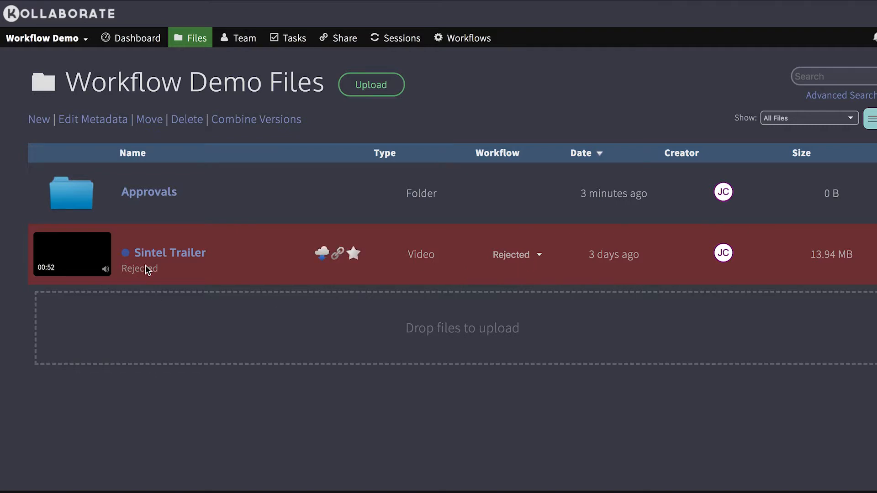
pyautogui.click(531, 255)
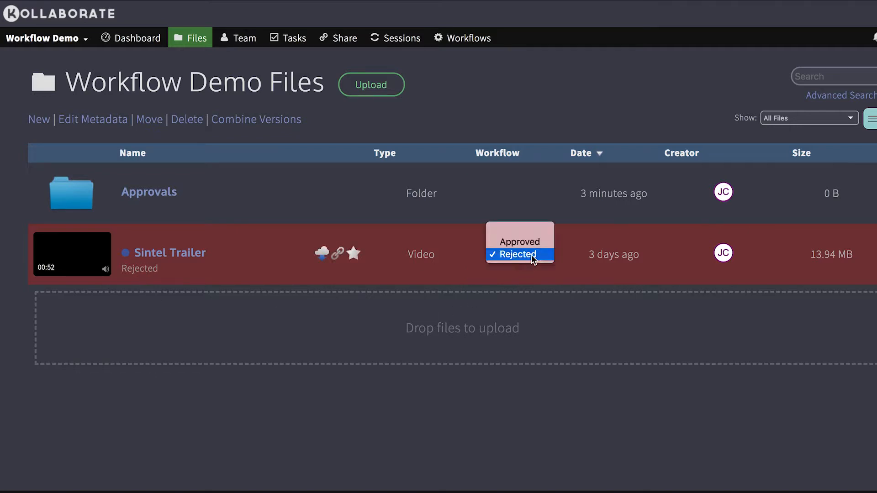
pyautogui.click(525, 243)
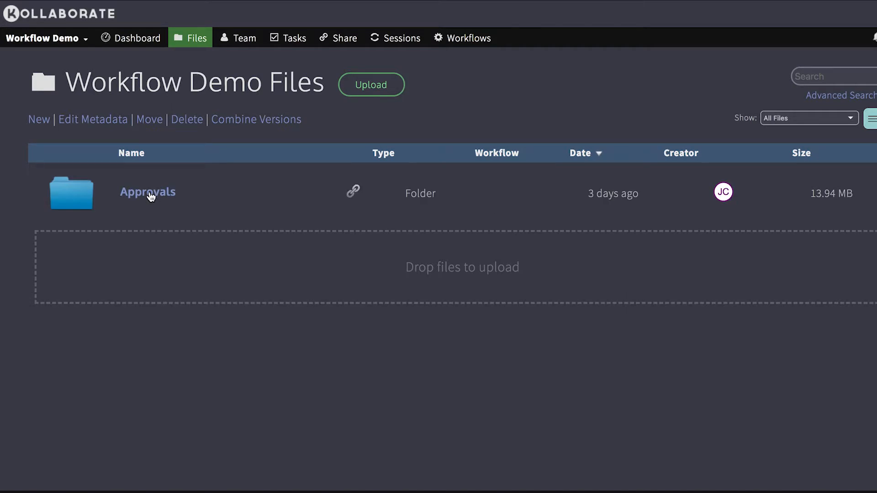
# Clear the workflow of the Sintel Trailer video in the Approvals folder and move the video back to the root Files folder.
pyautogui.click(151, 196)
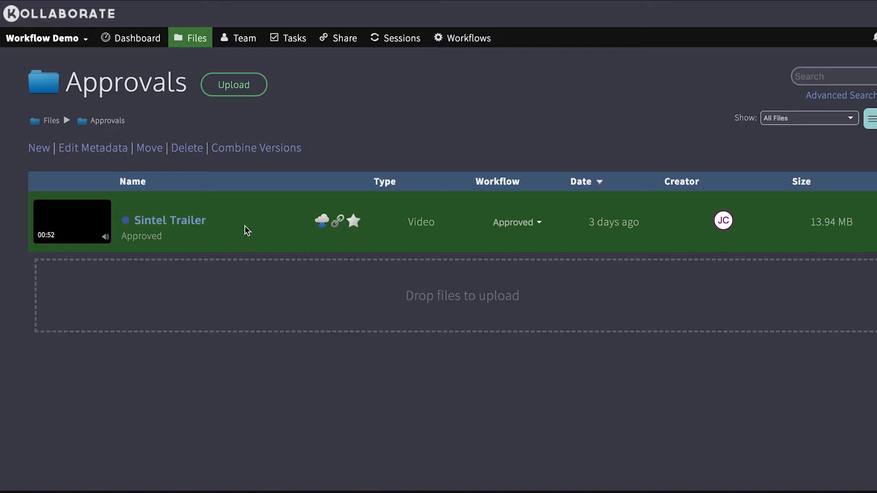
pyautogui.click(523, 226)
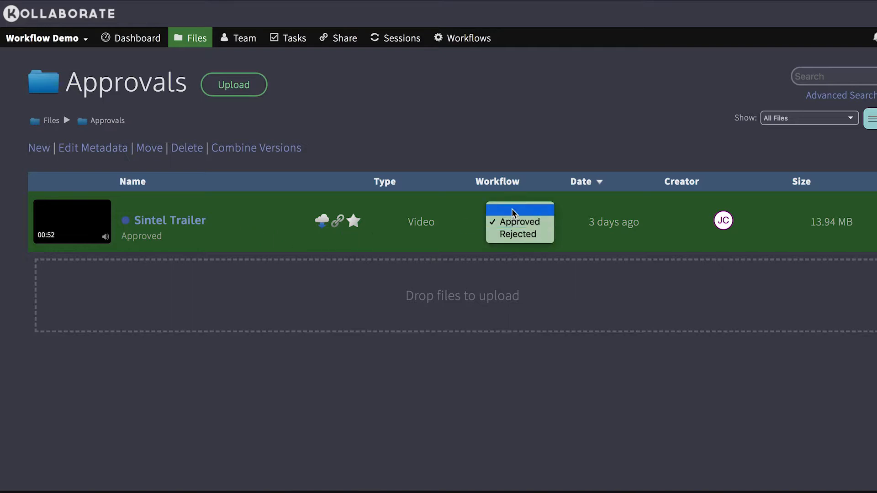
pyautogui.click(514, 213)
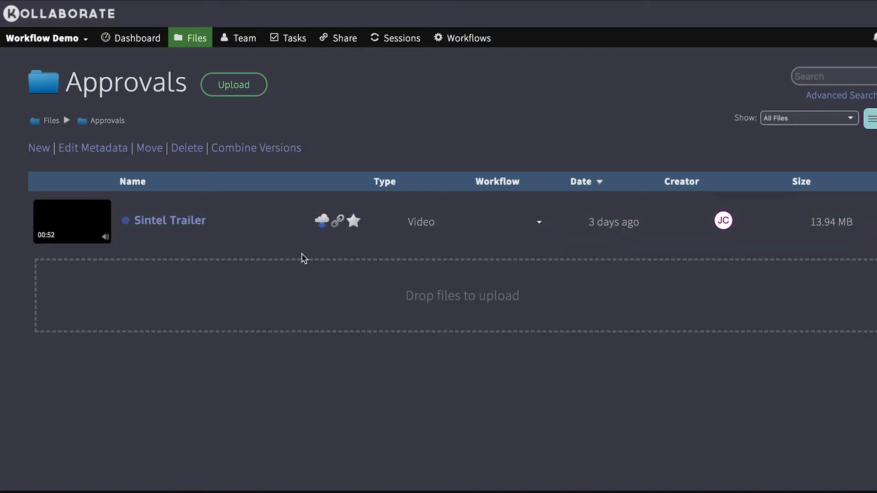
pyautogui.click(238, 233)
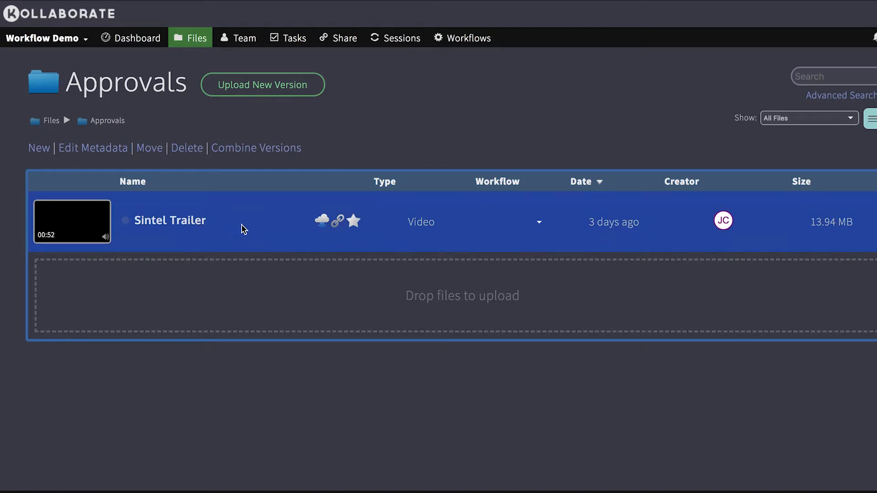
pyautogui.moveTo(245, 227); pyautogui.dragTo(51, 122)
pyautogui.click(51, 122)
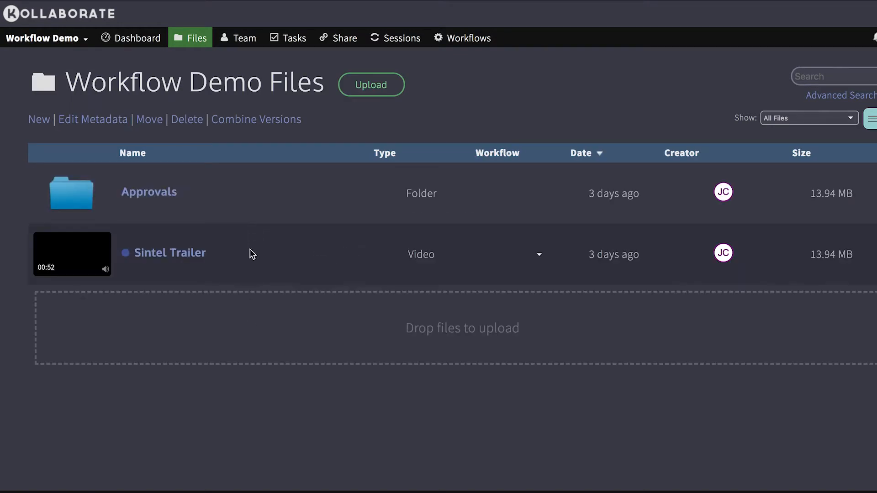
# Go to the workflows list and create a new file workflow named Needs Approval.
pyautogui.click(459, 42)
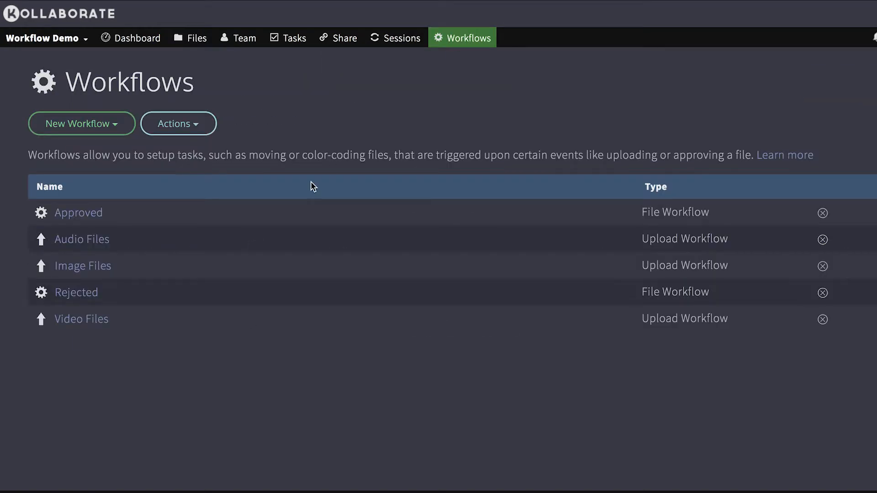
pyautogui.click(110, 132)
pyautogui.click(93, 152)
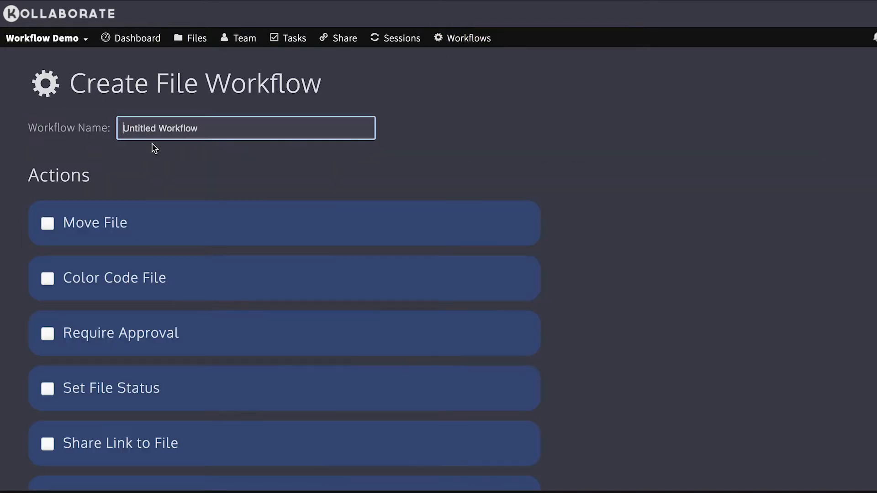
pyautogui.tripleClick(187, 126)
pyautogui.write('Needs A')
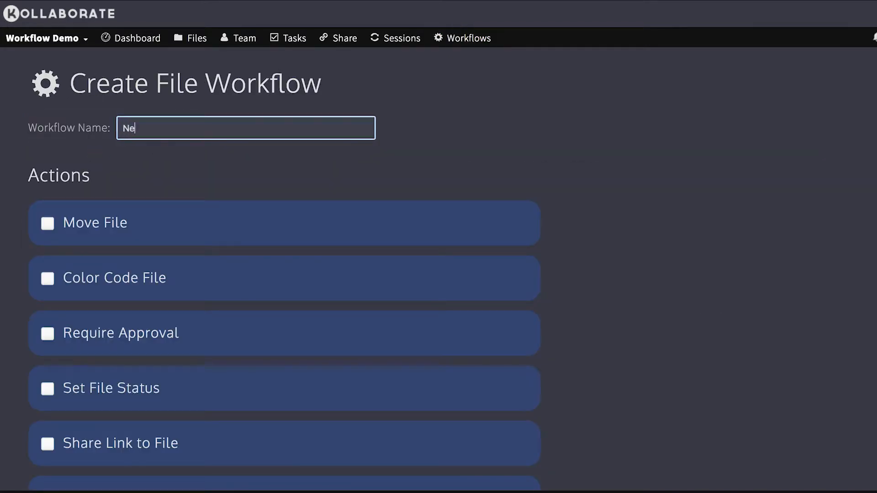
pyautogui.press('BackSpace')
pyautogui.write('Approval')
# Enable Color Code File for the Needs Approval workflow and choose blue as the color.
pyautogui.scroll(-2, 524, 161)
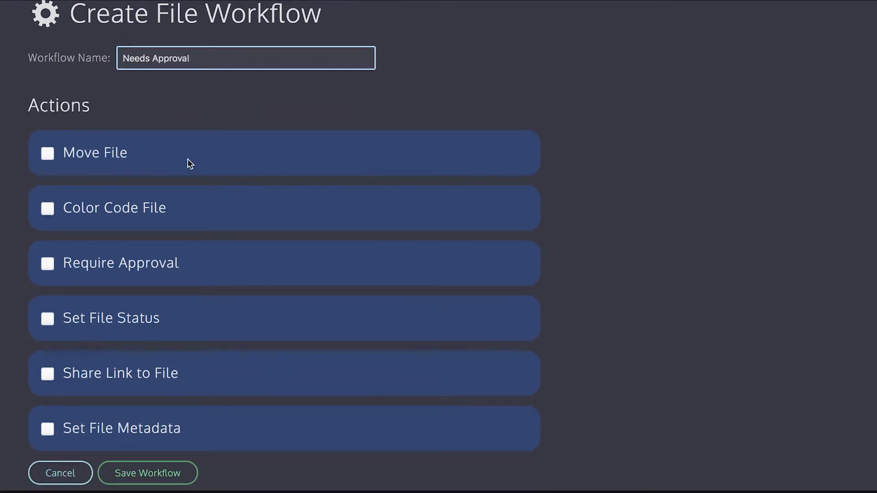
pyautogui.click(47, 208)
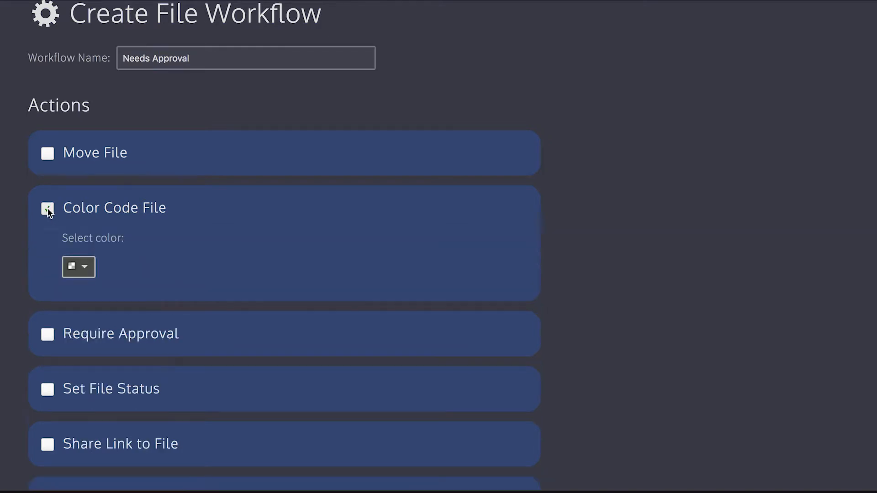
pyautogui.click(85, 267)
pyautogui.scroll(-2, 77, 359)
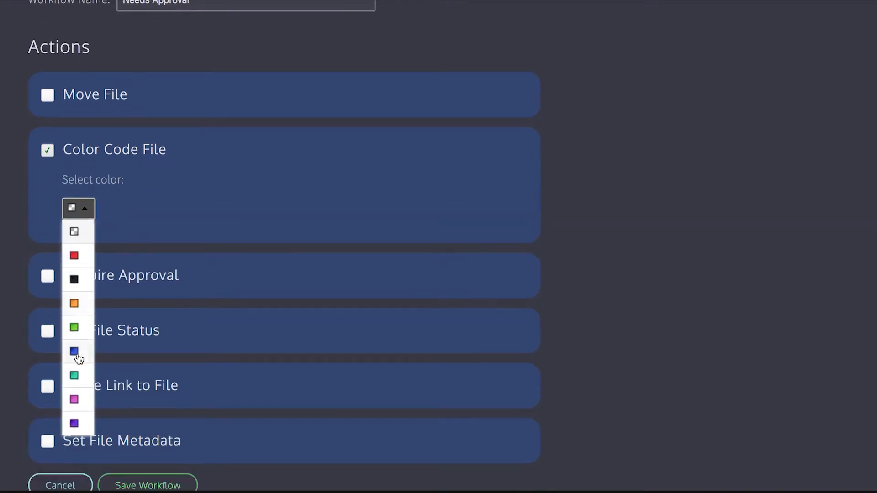
pyautogui.click(75, 353)
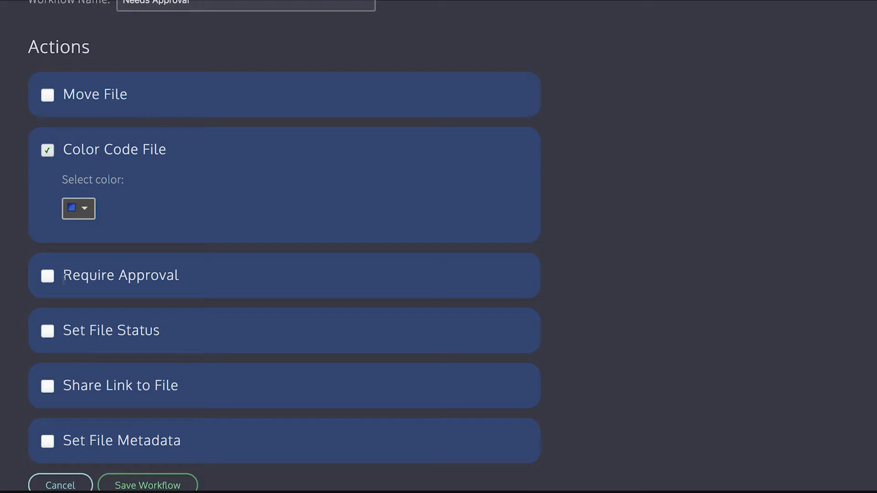
# Enable Set File Status for the workflow and enter Needs Approval as the status.
pyautogui.click(47, 332)
pyautogui.scroll(-2, 227, 305)
pyautogui.click(132, 314)
pyautogui.write('Ne')
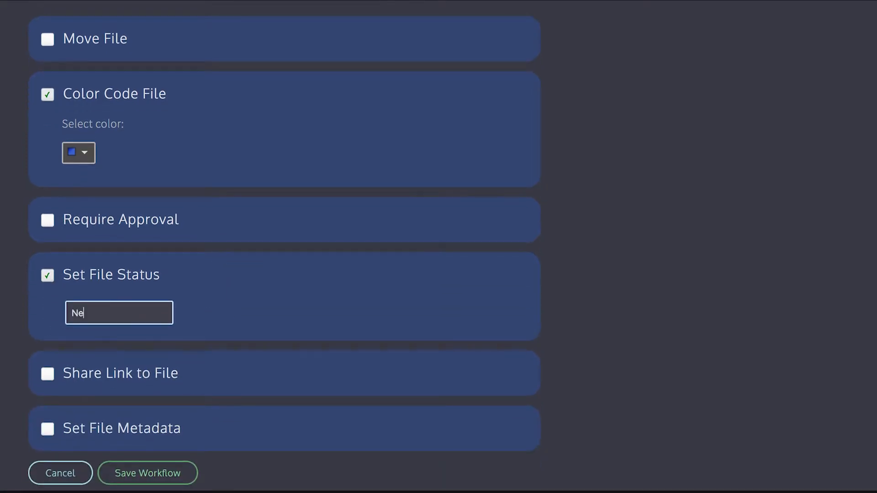
pyautogui.write('eds Approval')
# Enable Require Approval and select (Anyone) as the approver, keeping the condition at any of the following.
pyautogui.click(48, 220)
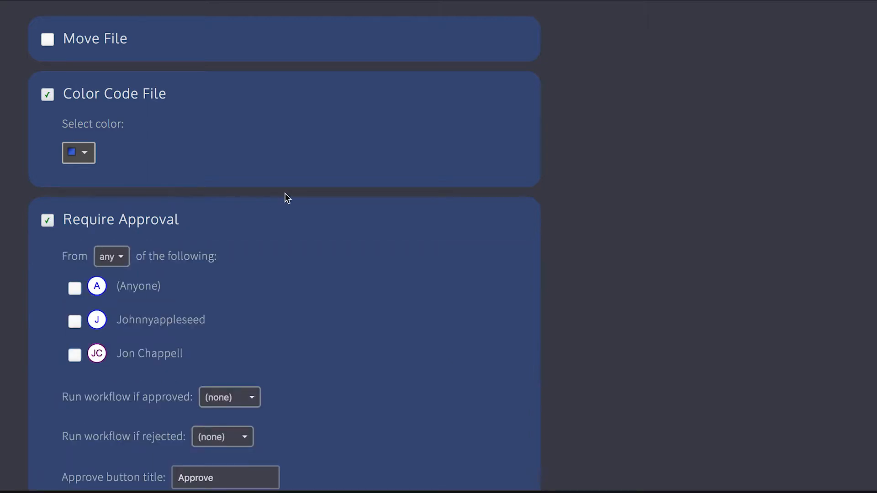
pyautogui.scroll(-2, 420, 191)
pyautogui.scroll(-1, 420, 190)
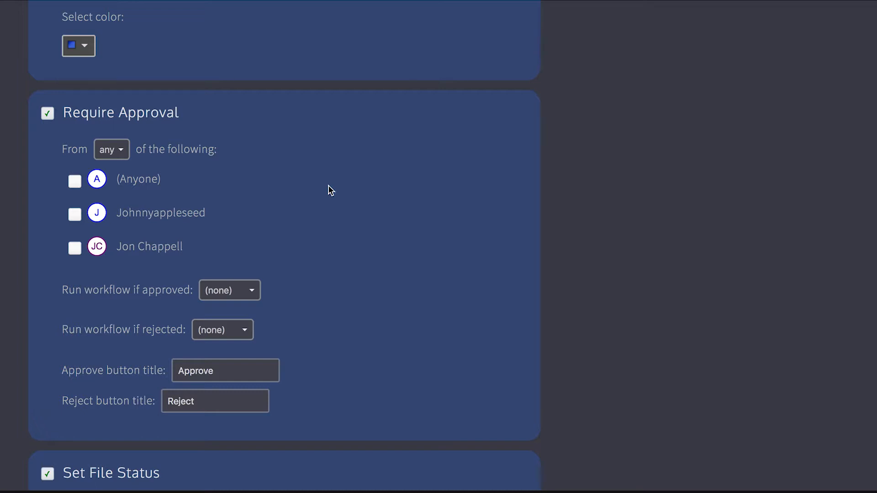
pyautogui.click(75, 214)
pyautogui.click(74, 214)
pyautogui.click(75, 182)
pyautogui.click(75, 183)
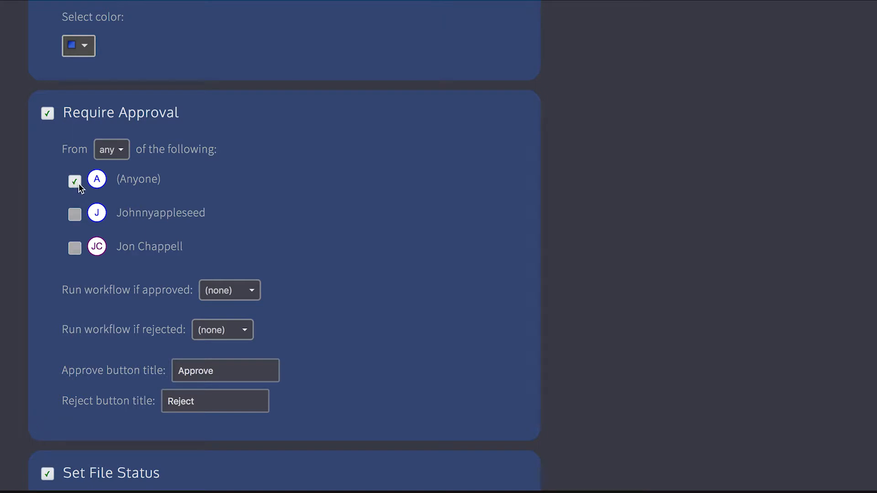
pyautogui.click(74, 183)
pyautogui.click(74, 183)
pyautogui.click(120, 150)
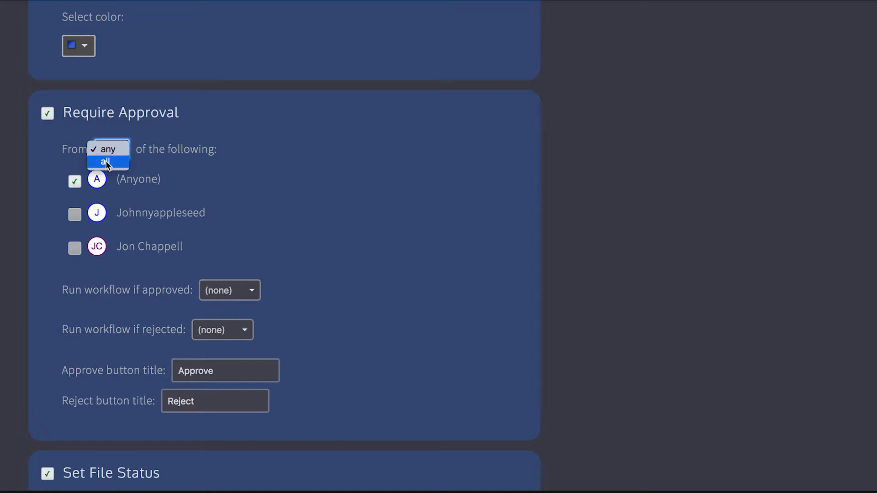
pyautogui.click(258, 165)
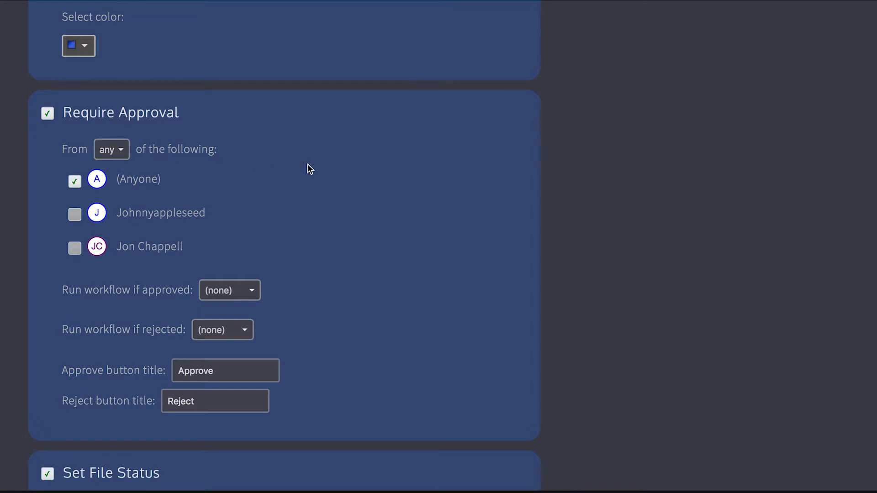
# Set the approval action to run the Approved workflow if approved and the Rejected workflow if rejected.
pyautogui.scroll(-2, 325, 142)
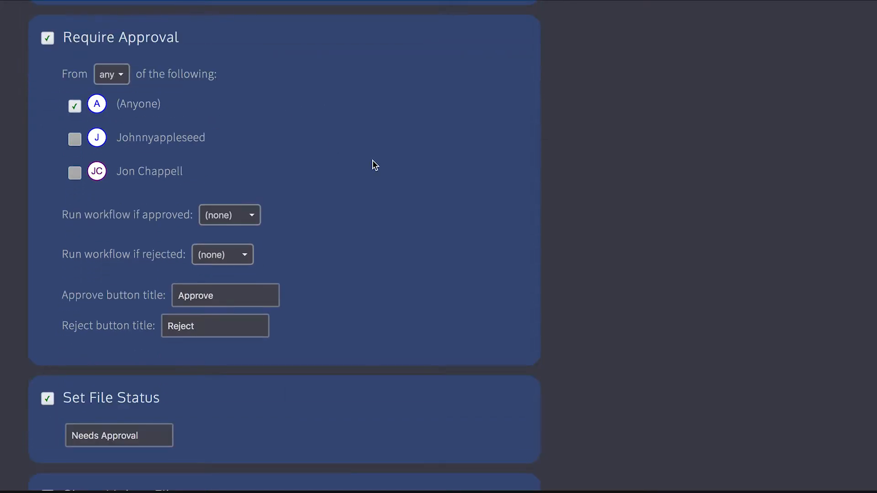
pyautogui.click(254, 215)
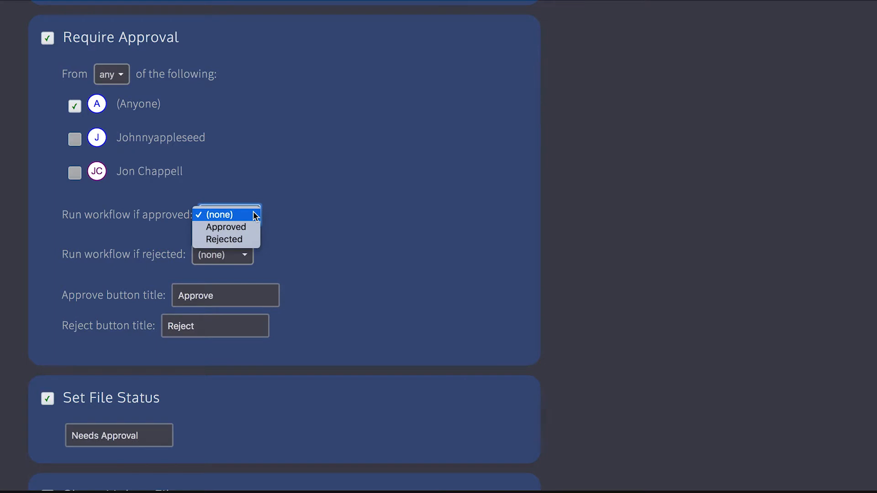
pyautogui.click(242, 229)
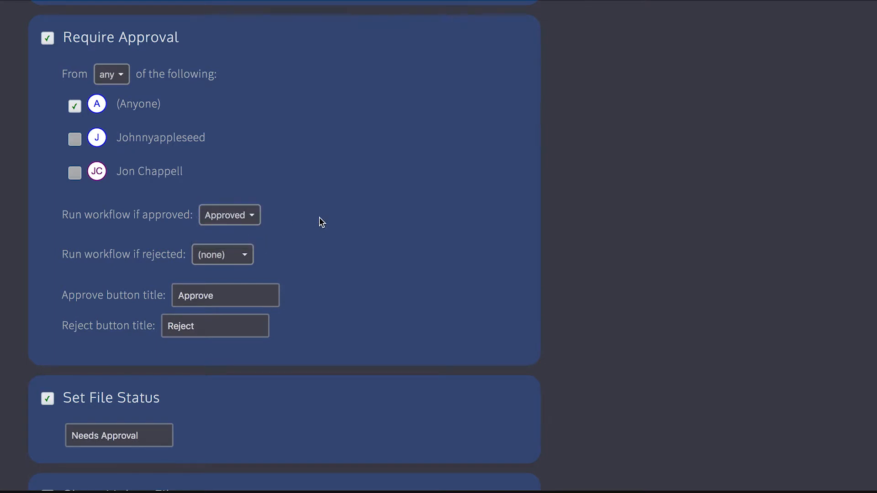
pyautogui.scroll(-2, 311, 182)
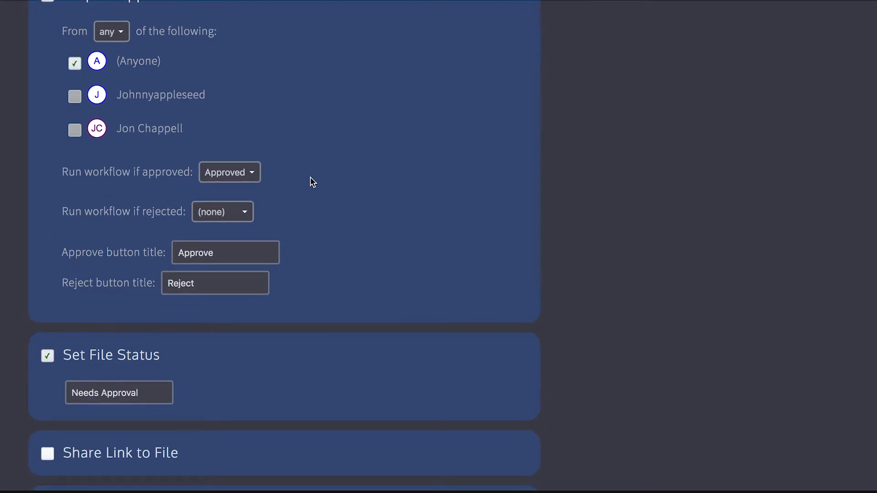
pyautogui.click(247, 212)
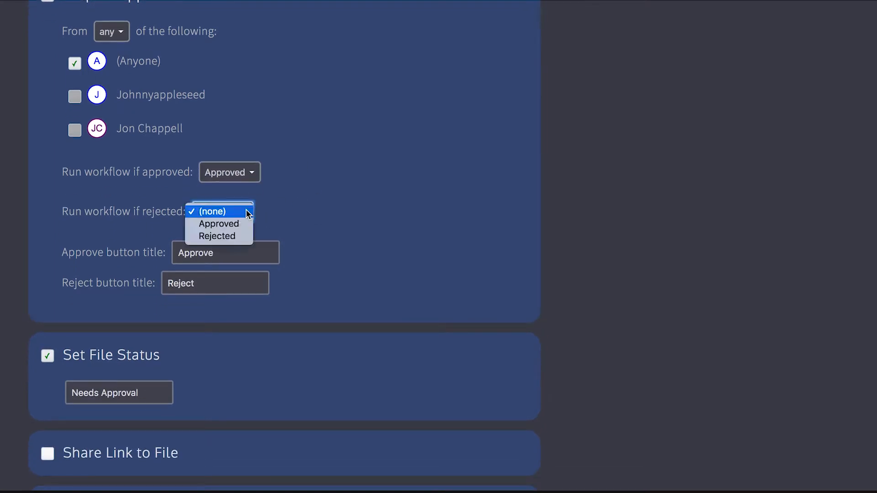
pyautogui.click(221, 235)
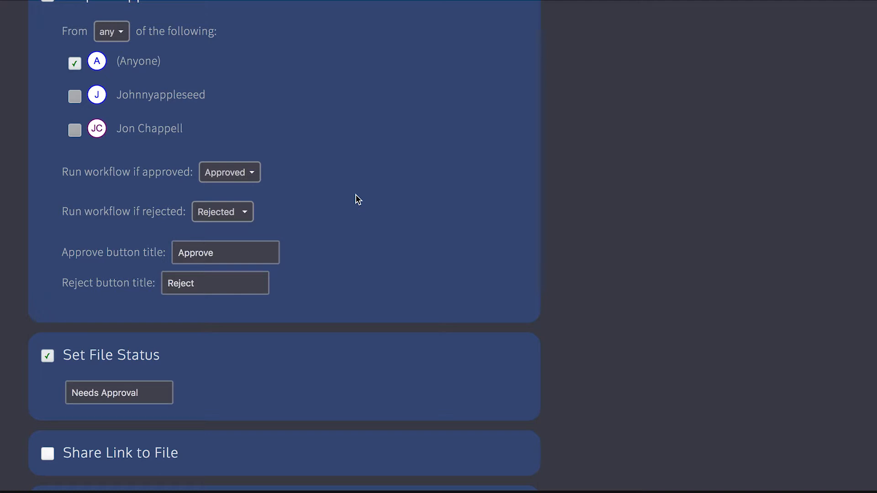
# Change the reject button title to Needs More Work and save the workflow.
pyautogui.scroll(3, 358, 199)
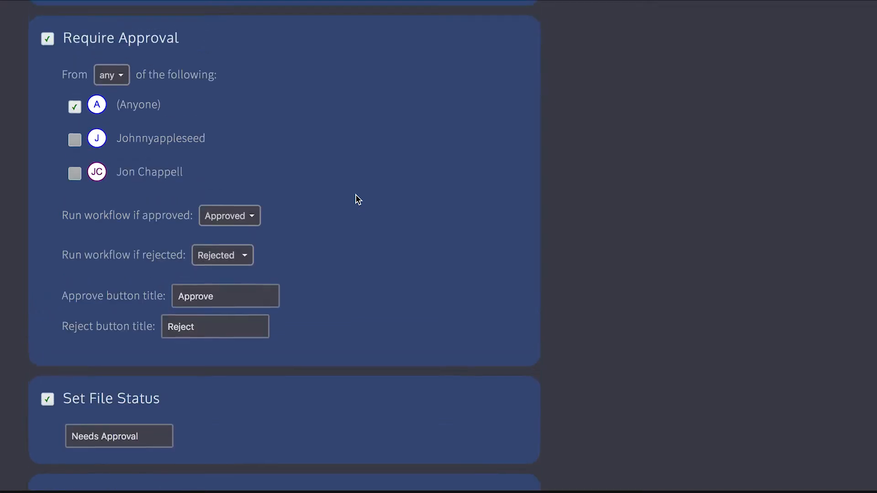
pyautogui.scroll(-2, 343, 212)
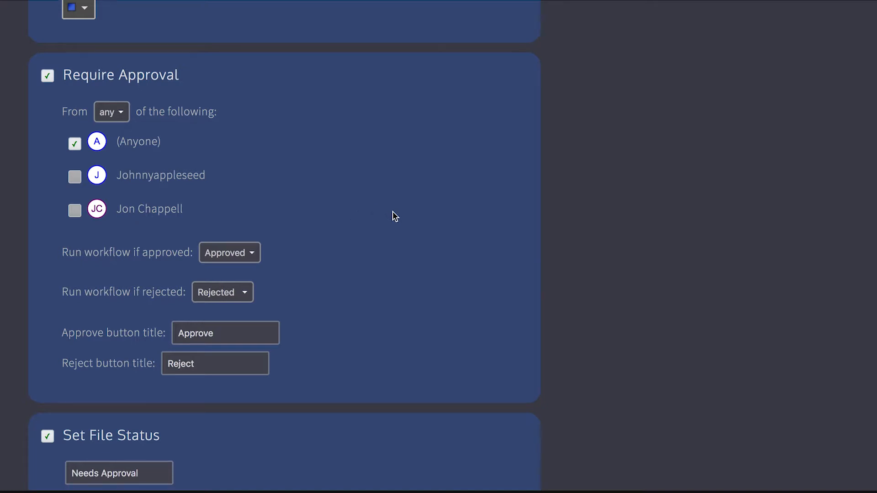
pyautogui.scroll(-1, 393, 212)
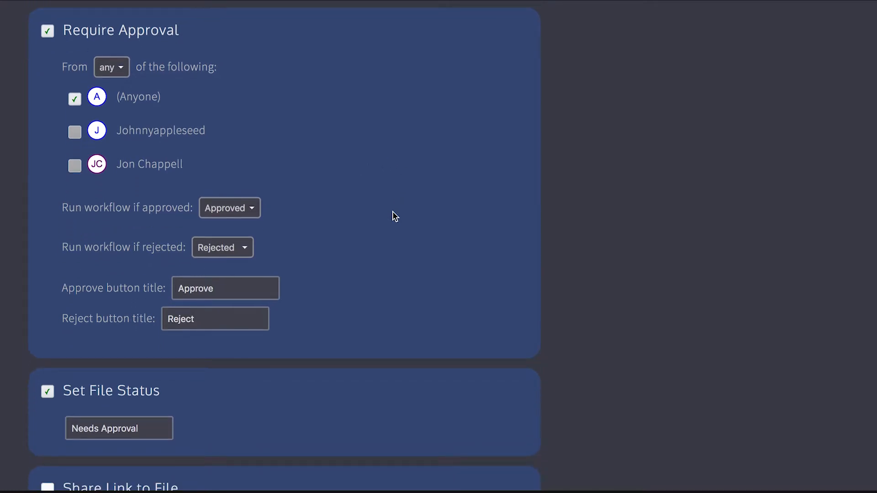
pyautogui.scroll(-1, 397, 217)
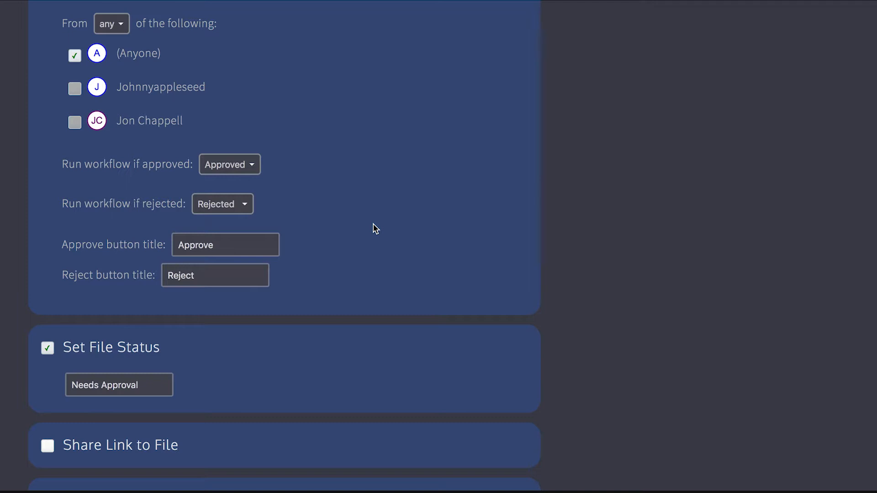
pyautogui.press('Tab')
pyautogui.press('Tab')
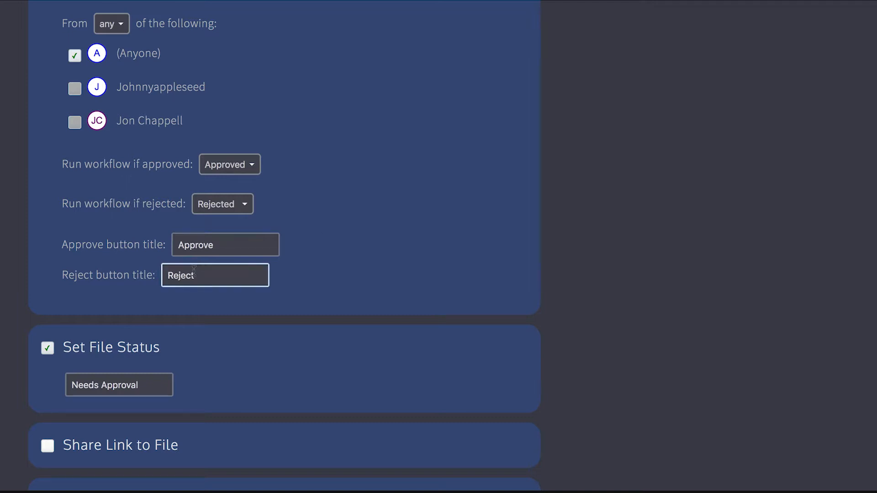
pyautogui.write('Needs More Work')
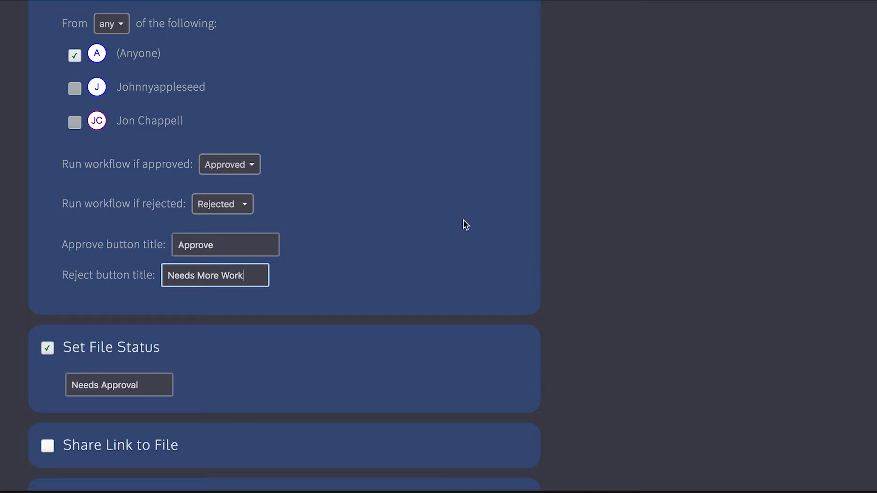
pyautogui.scroll(-3, 574, 218)
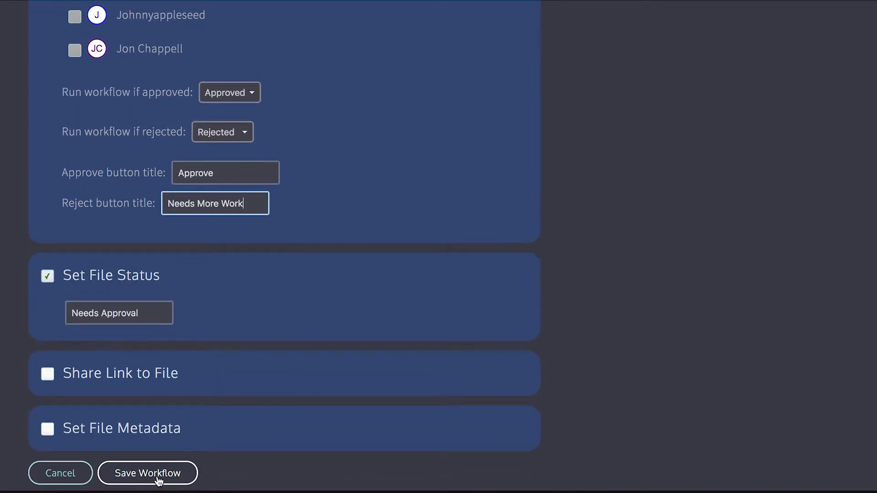
pyautogui.click(158, 481)
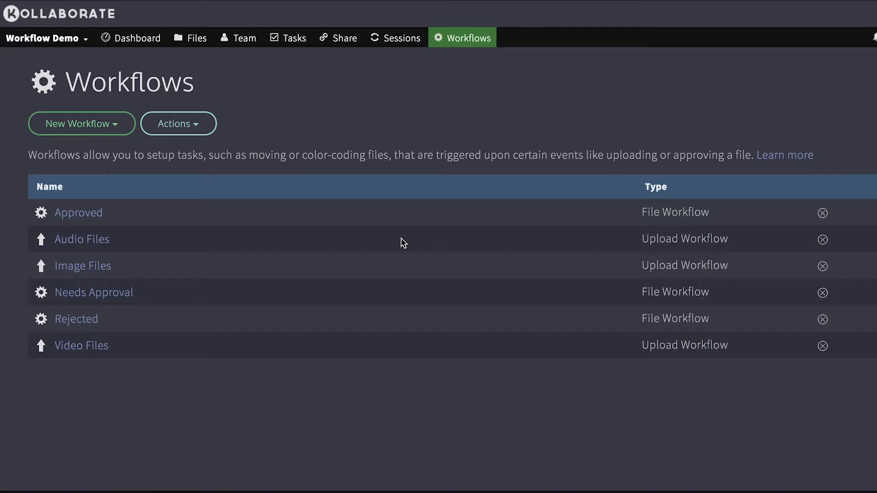
# Apply the Needs Approval workflow to the Sintel Trailer video in the project files.
pyautogui.click(194, 49)
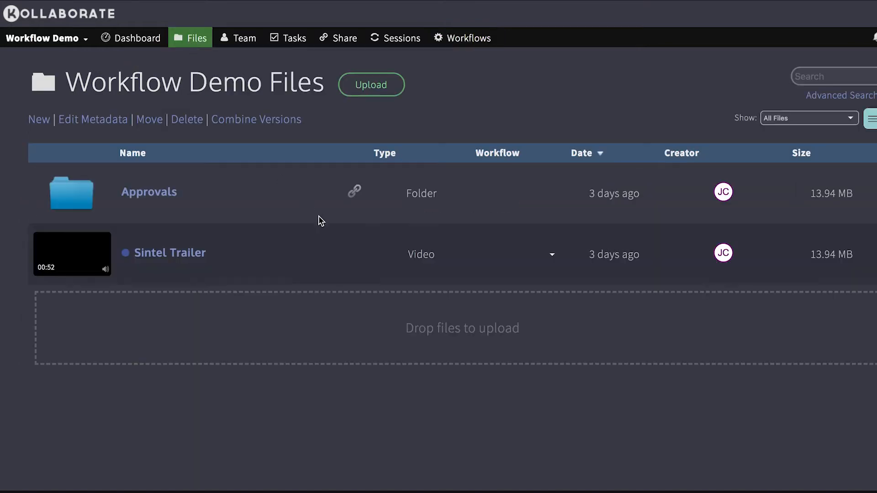
pyautogui.click(551, 258)
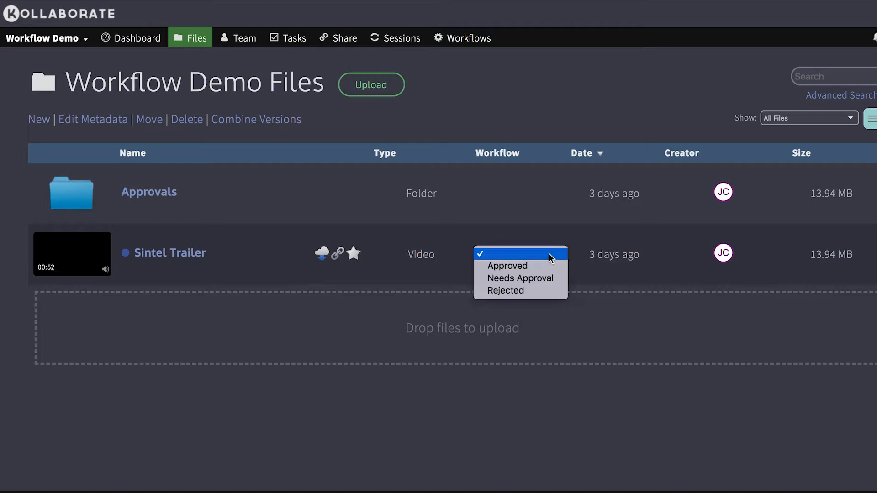
pyautogui.click(526, 280)
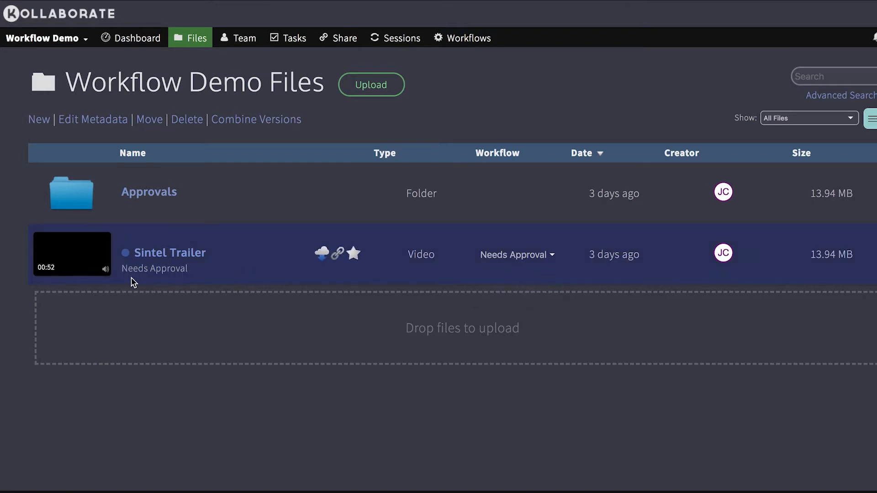
# Open the Sintel Trailer video, pause its playback, and approve it with the comment "Looks great!".
pyautogui.click(173, 259)
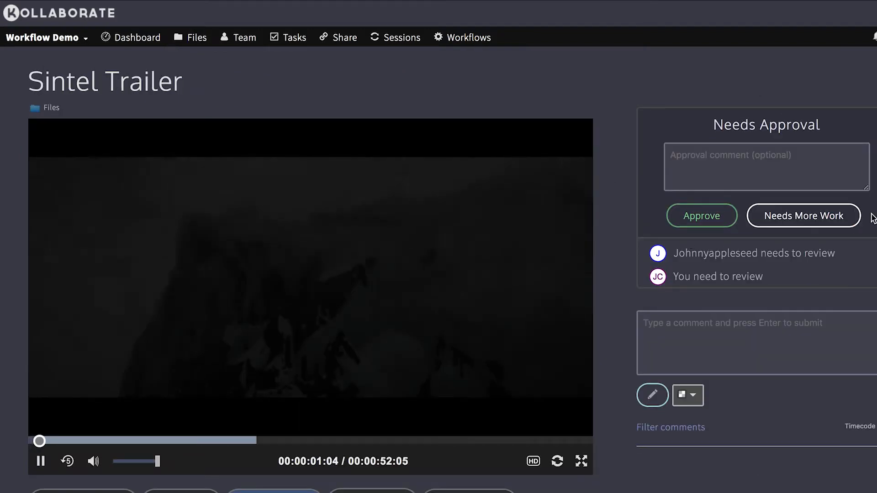
pyautogui.click(388, 256)
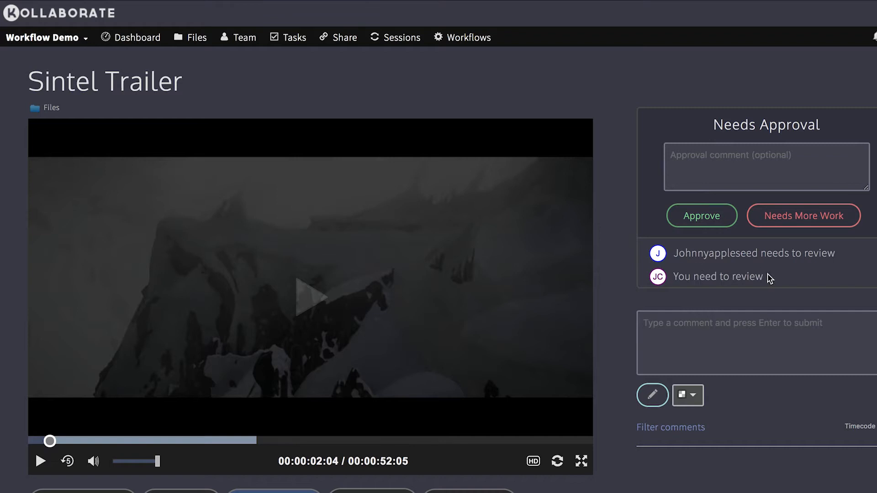
pyautogui.click(714, 163)
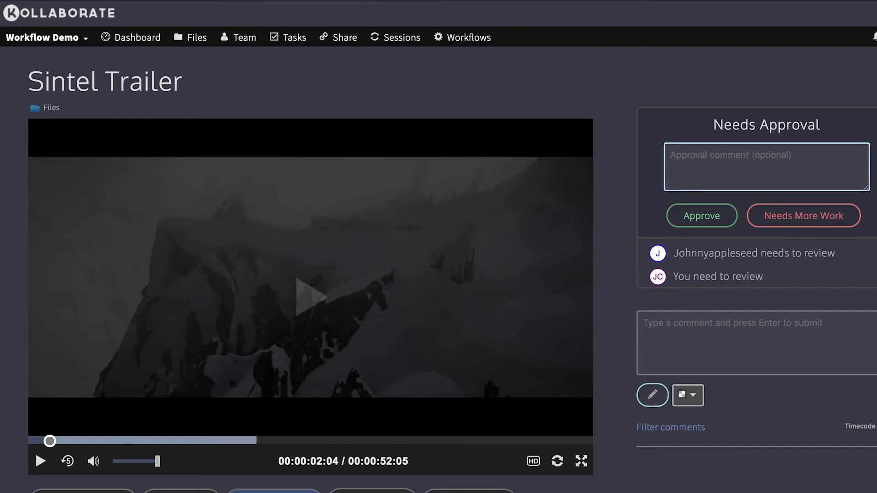
pyautogui.write('Looks gresat')
pyautogui.press('BackSpace')
pyautogui.press('BackSpace')
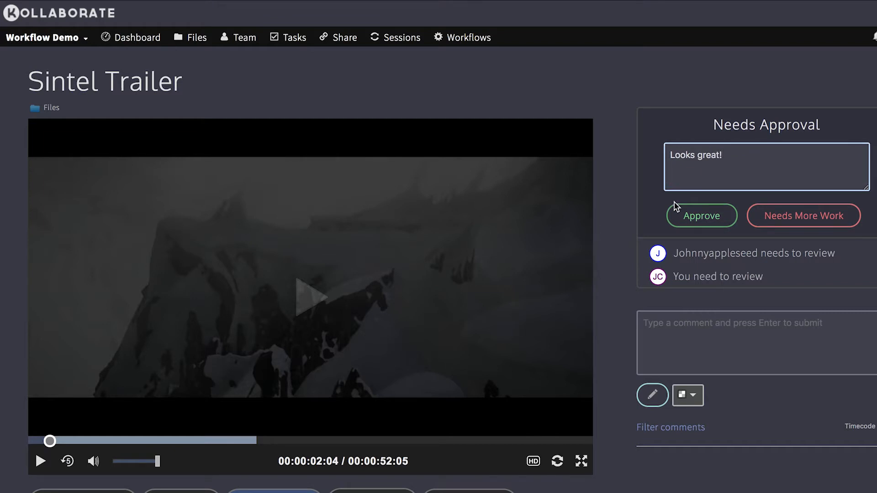
pyautogui.click(681, 216)
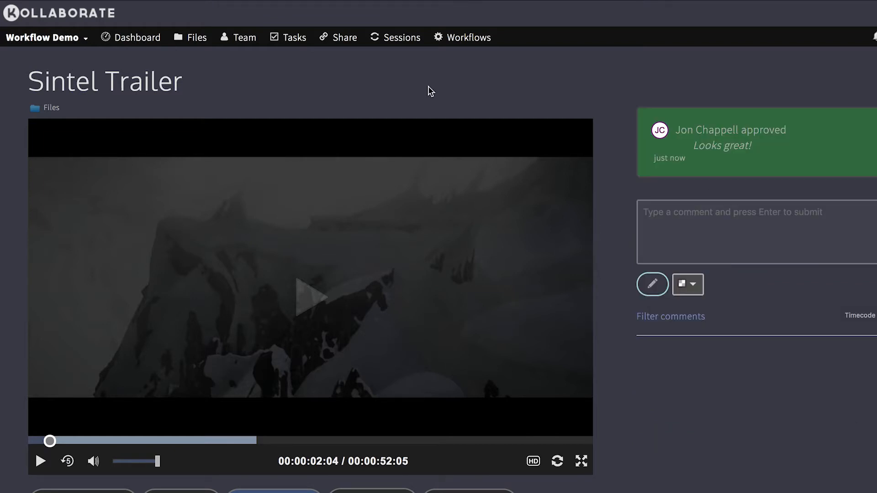
# Return to the project files and open the Approvals folder to check the Sintel Trailer video's workflow and status.
pyautogui.click(194, 41)
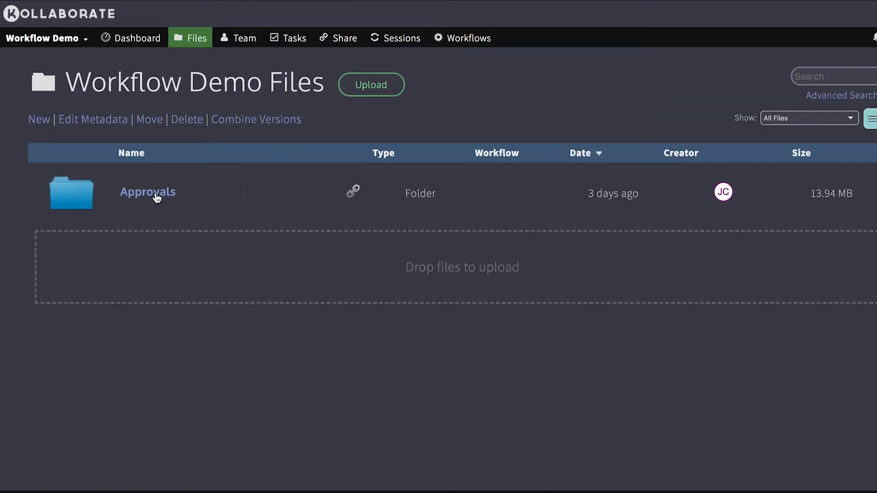
pyautogui.click(156, 195)
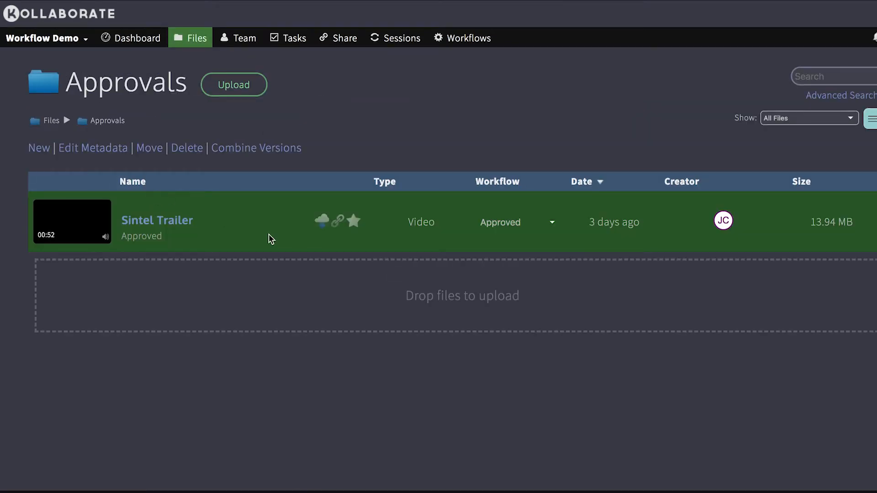
pyautogui.moveTo(236, 218)
pyautogui.click(46, 121)
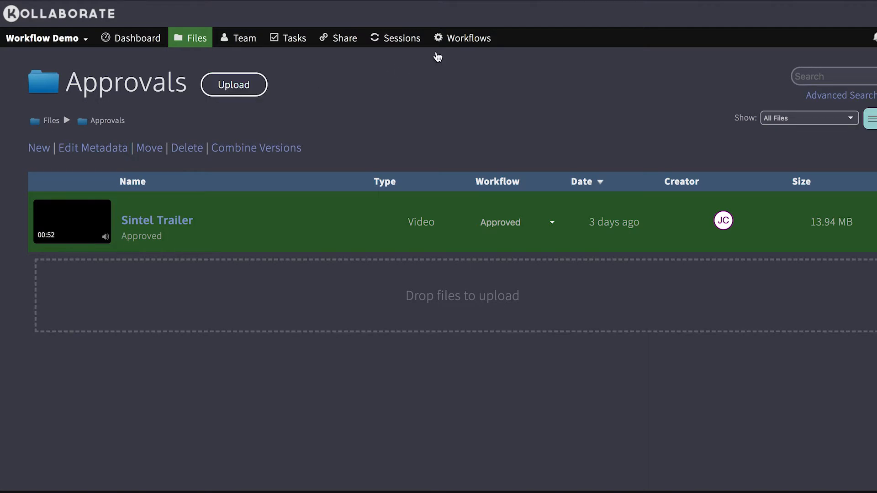
# Create a new file workflow in the project and name it Send to CEO.
pyautogui.click(462, 40)
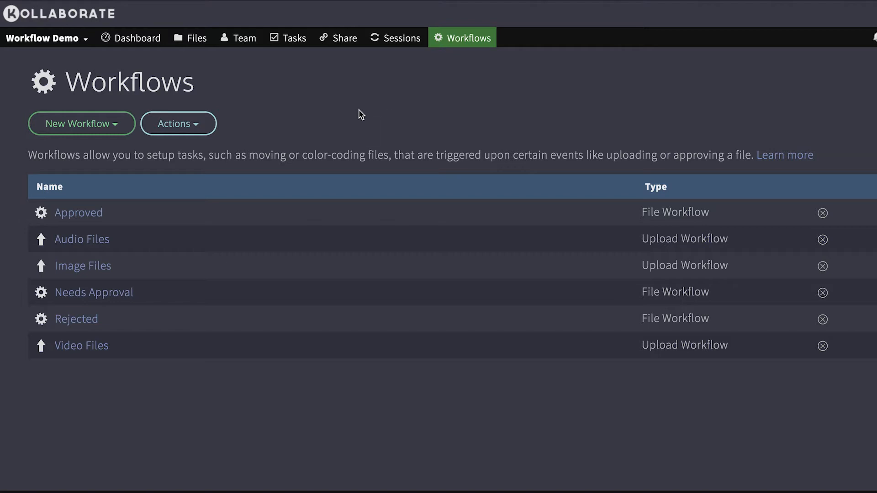
pyautogui.click(118, 124)
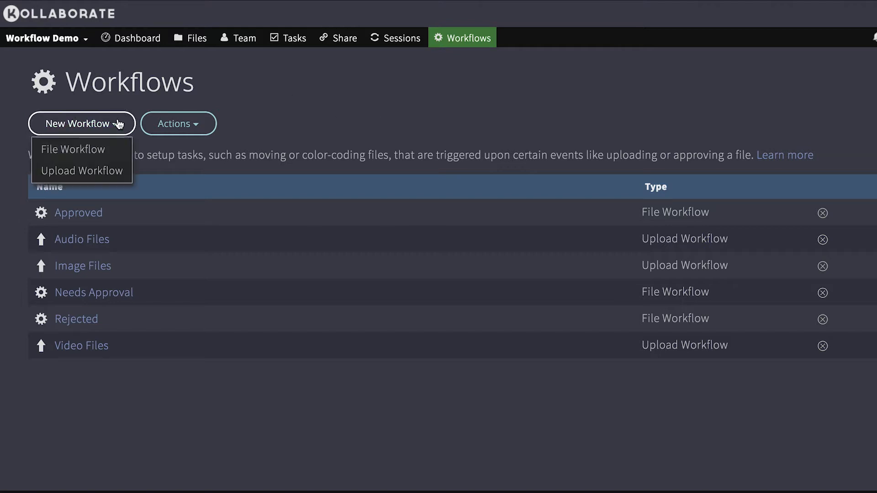
pyautogui.click(104, 151)
pyautogui.tripleClick(212, 125)
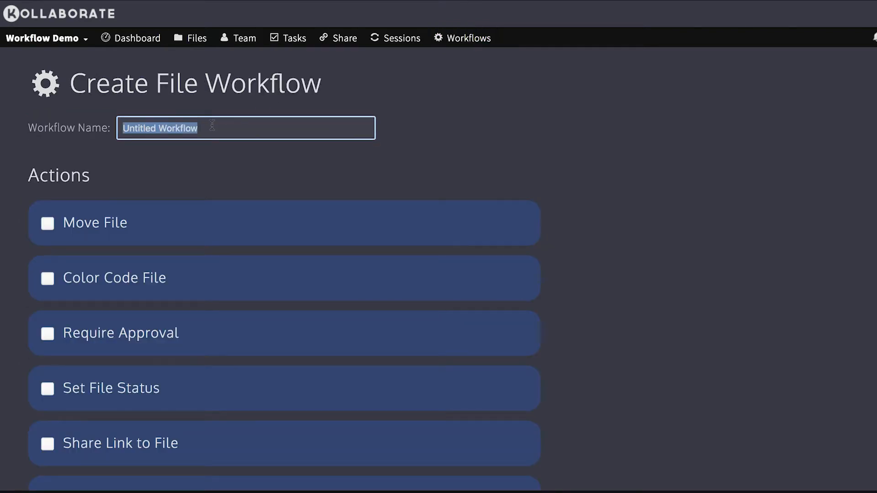
pyautogui.write('Send t')
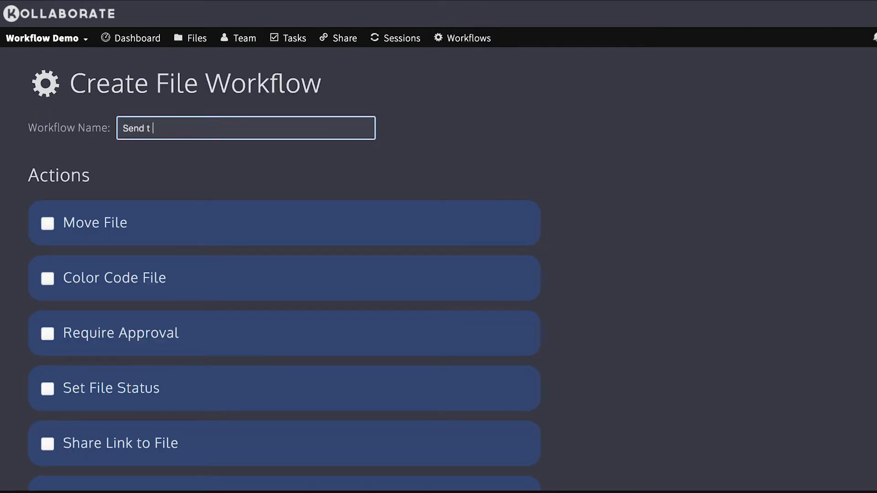
pyautogui.write('o CEO')
# Turn on Require Approval for the Send to CEO workflow, with the first individual team member listed below (Anyone) as approver.
pyautogui.scroll(-3, 6, 212)
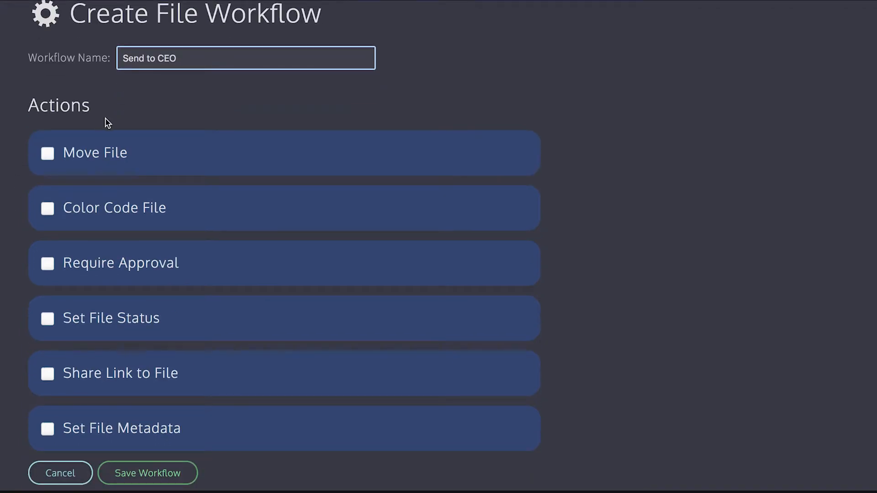
pyautogui.click(47, 263)
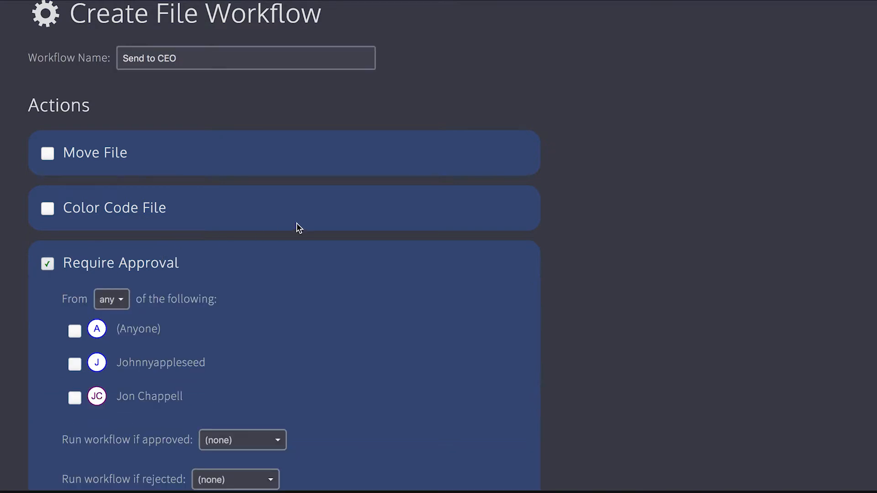
pyautogui.scroll(-3, 390, 241)
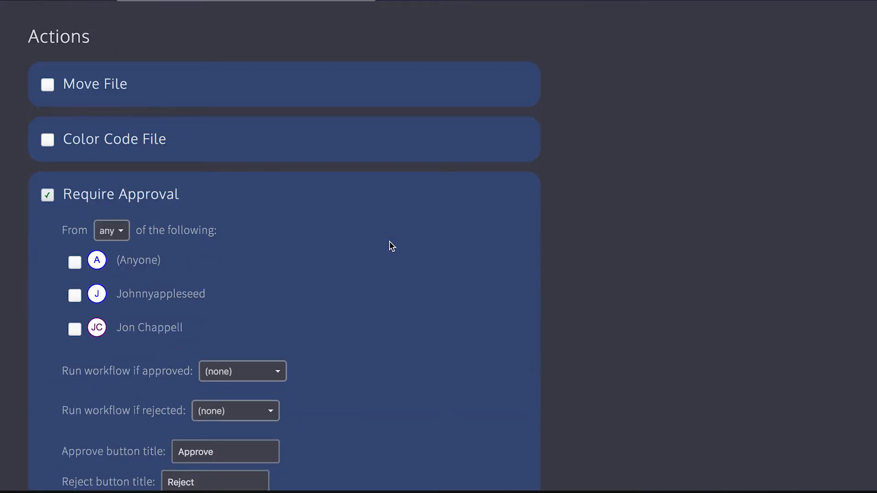
pyautogui.click(74, 296)
# Set Send to CEO to run the Approved workflow if approved and Needs Approval if rejected, and save it.
pyautogui.scroll(-4, 381, 226)
pyautogui.scroll(-1, 380, 222)
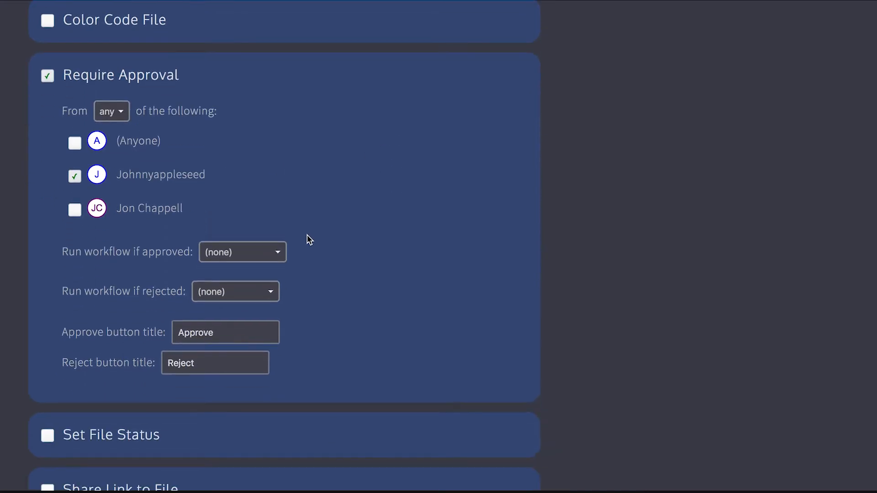
pyautogui.click(256, 254)
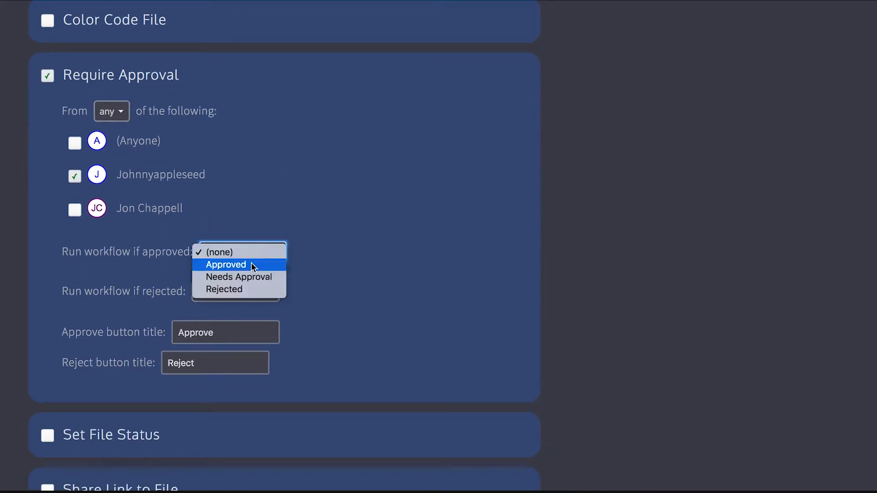
pyautogui.click(251, 264)
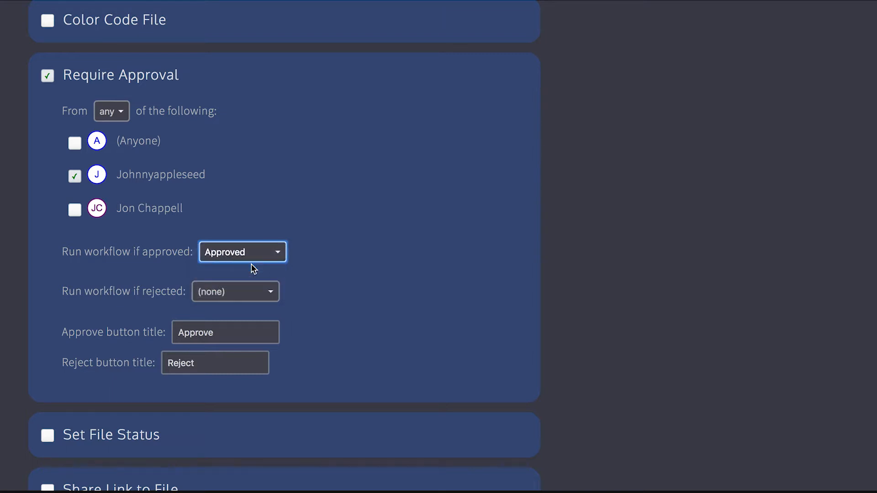
pyautogui.click(241, 286)
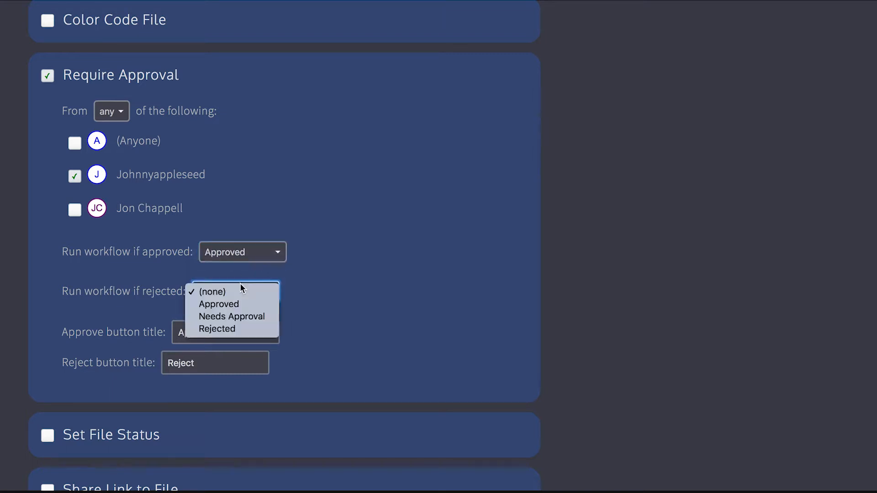
pyautogui.click(243, 316)
pyautogui.scroll(-2, 356, 268)
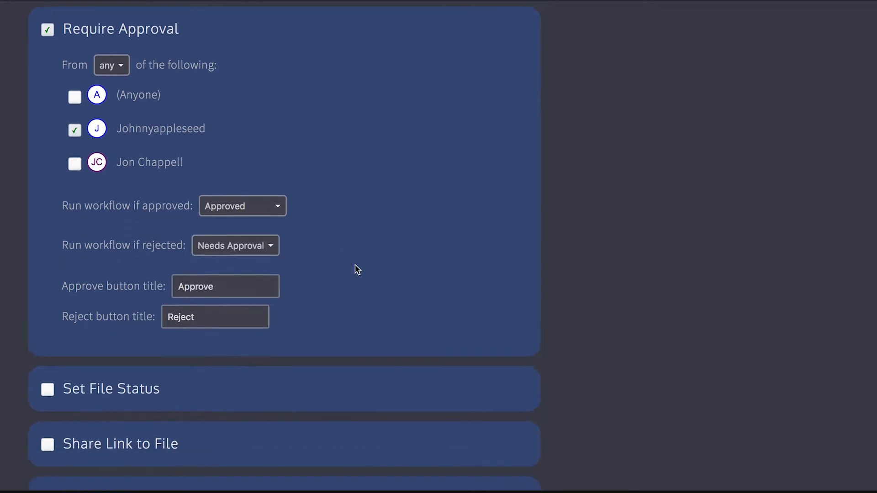
pyautogui.scroll(-2, 355, 265)
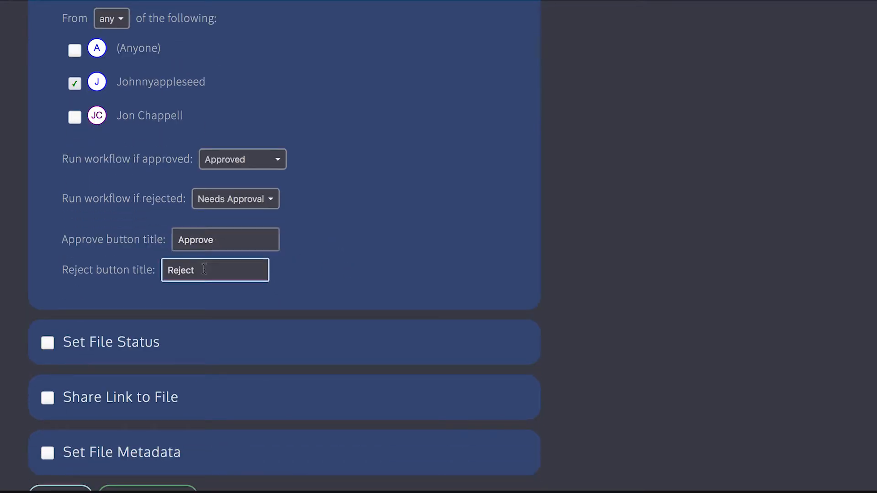
pyautogui.scroll(-1, 406, 224)
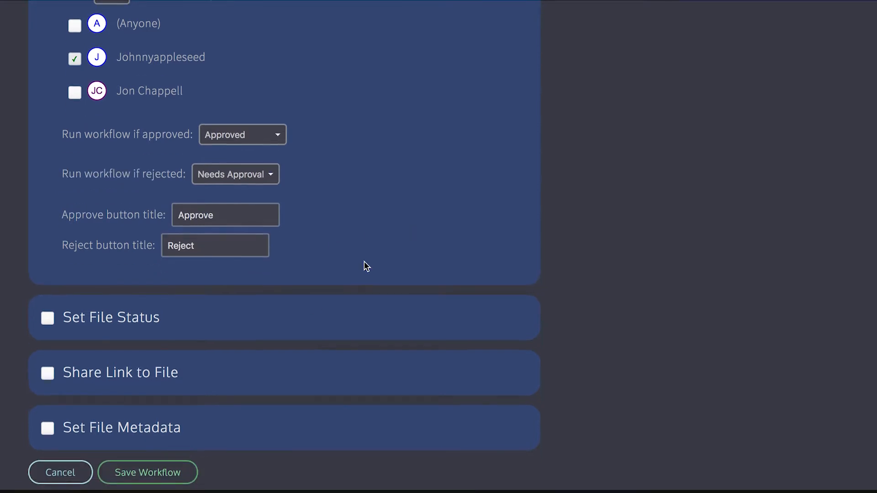
pyautogui.click(161, 476)
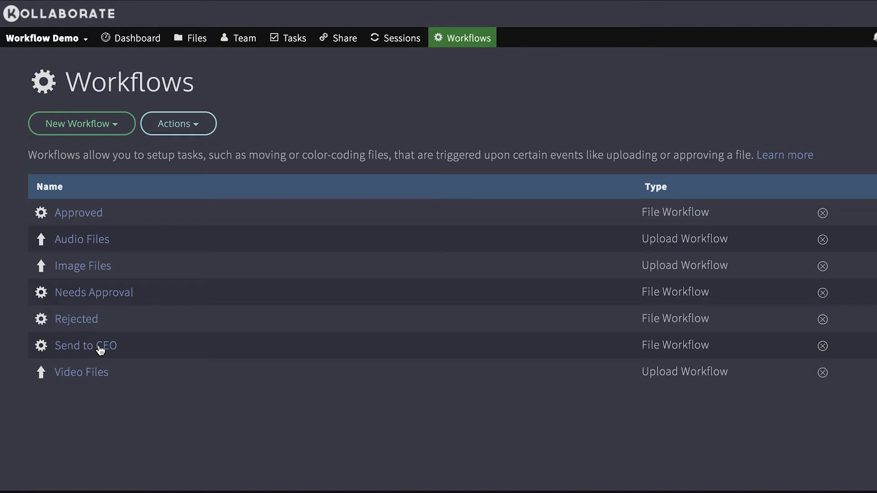
# Edit the Needs Approval workflow so that it runs Send to CEO if approved, and save the workflow.
pyautogui.click(111, 297)
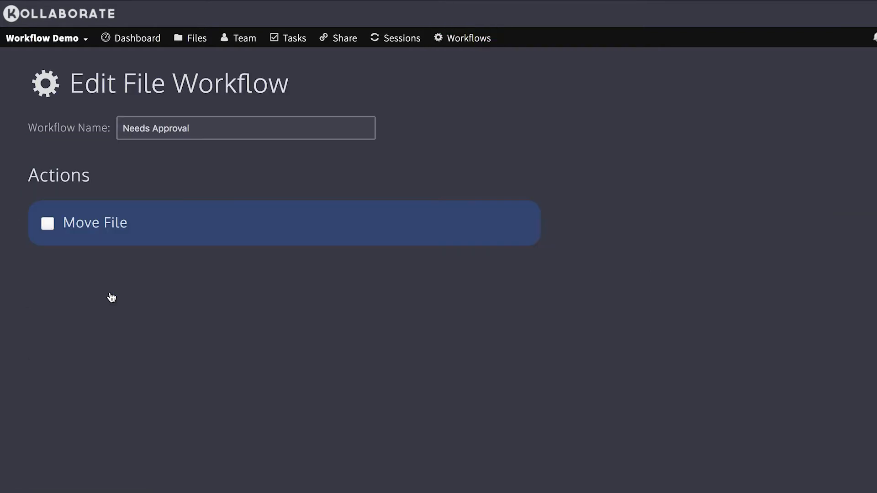
pyautogui.scroll(-7, 633, 207)
pyautogui.scroll(-3, 634, 204)
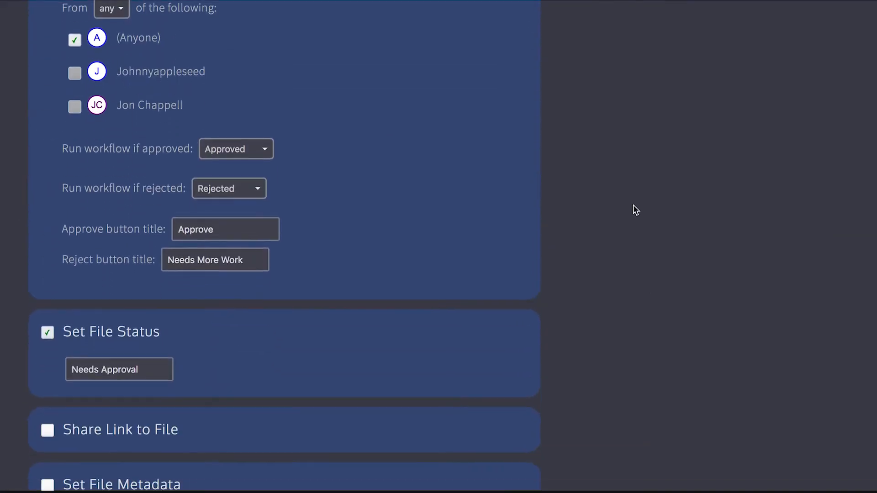
pyautogui.click(241, 133)
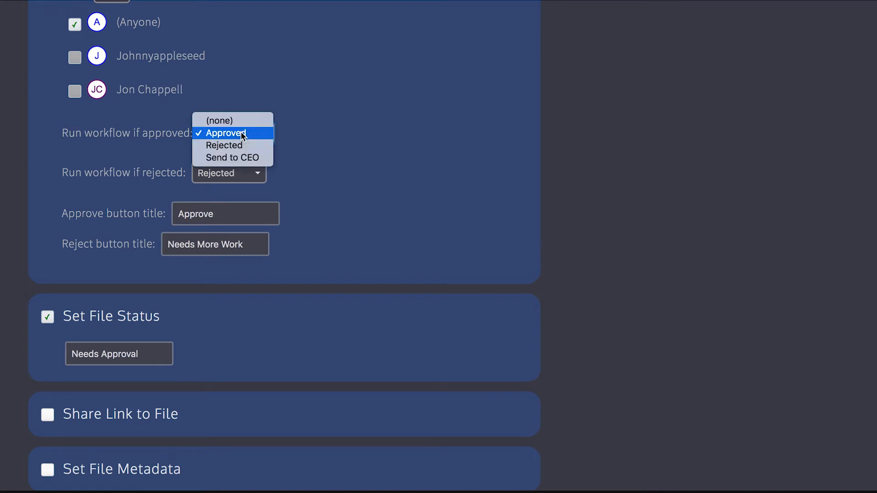
pyautogui.click(241, 158)
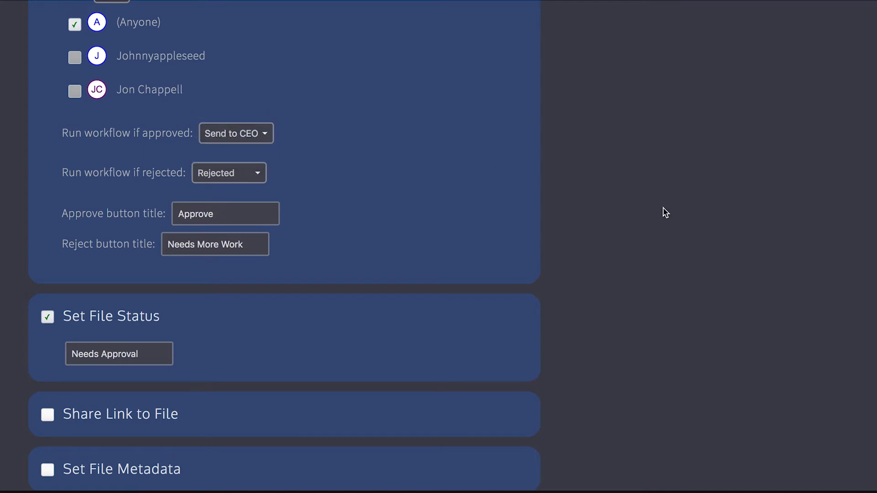
pyautogui.scroll(-1, 663, 208)
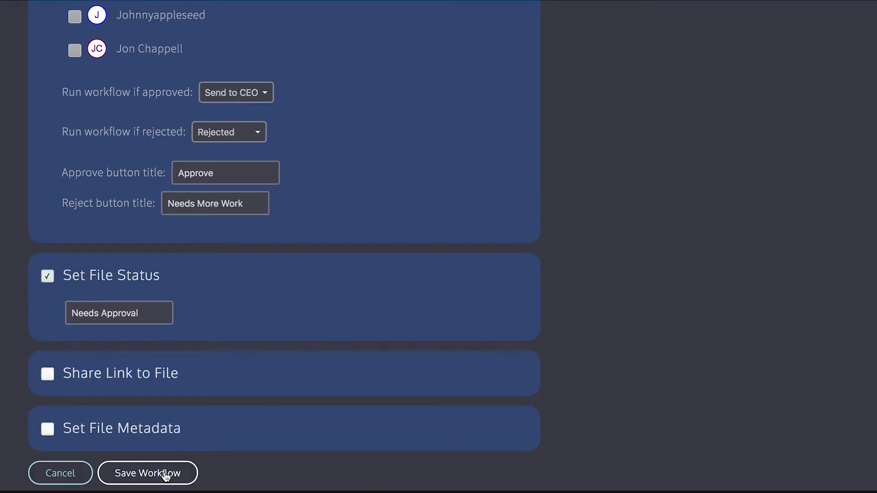
pyautogui.click(166, 475)
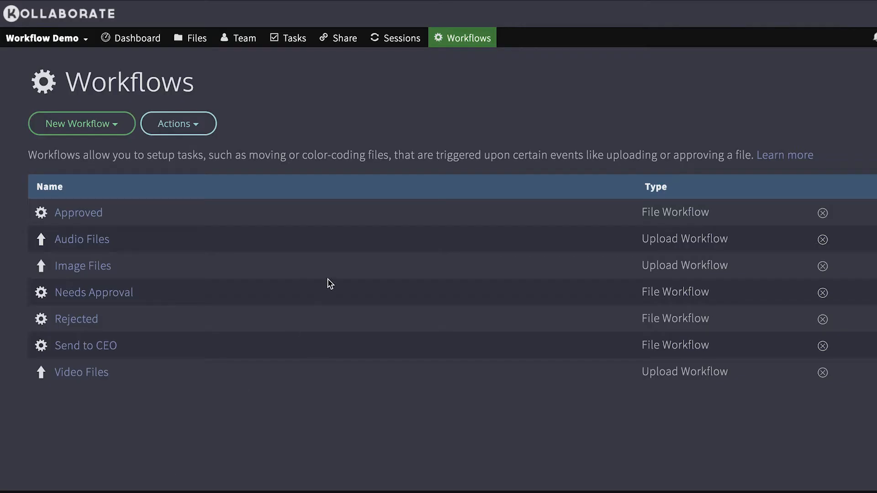
# Open the Send to CEO workflow and review its approver and its workflows for approval and rejection.
pyautogui.click(105, 351)
pyautogui.scroll(-6, 639, 234)
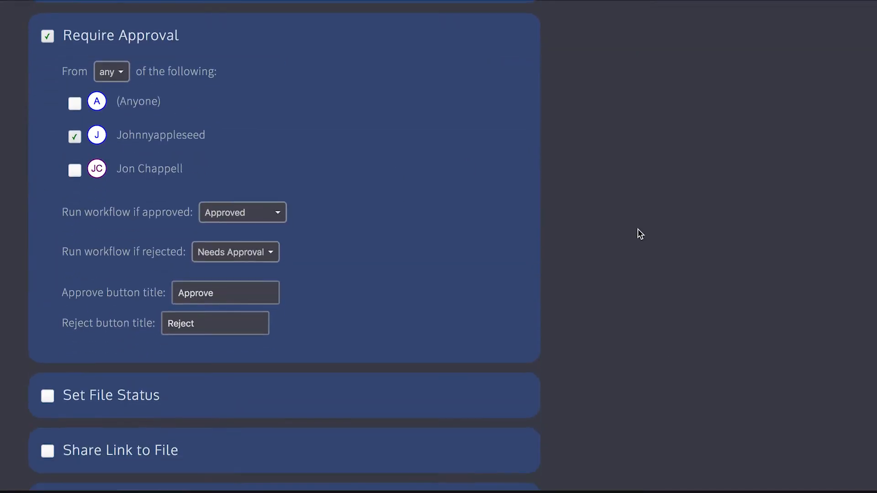
pyautogui.scroll(-1, 638, 232)
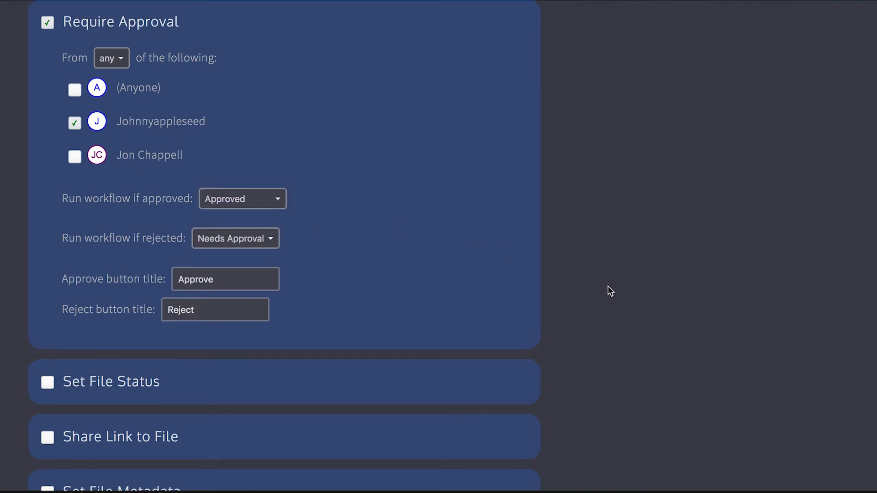
pyautogui.scroll(7, 607, 290)
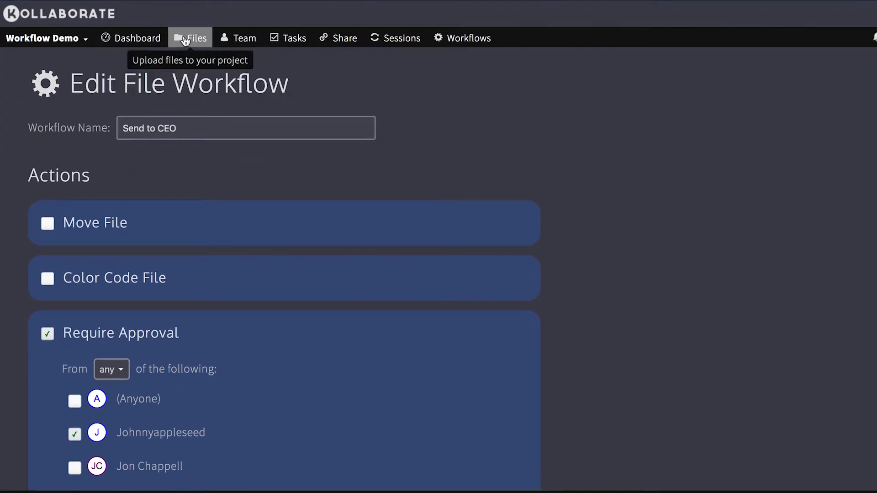
# Clear the workflow of the Sintel Trailer video in the Approvals folder and move the video to the top-level Files folder.
pyautogui.click(185, 40)
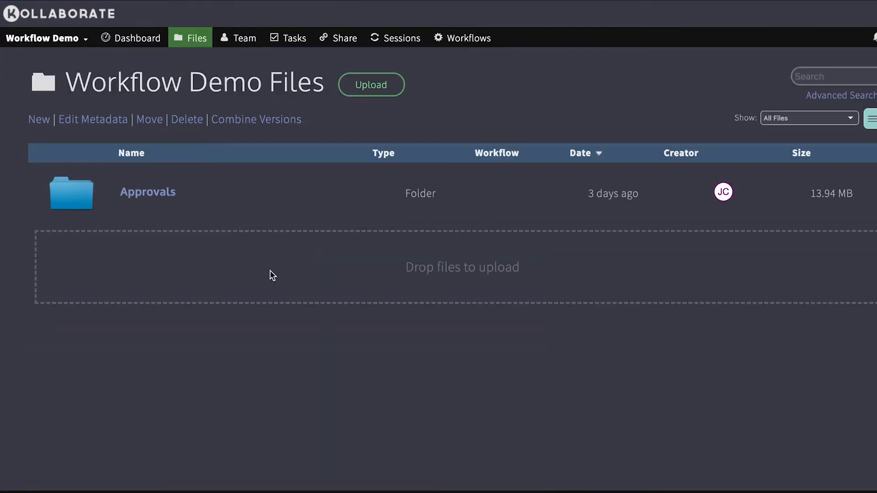
pyautogui.click(141, 197)
pyautogui.click(522, 222)
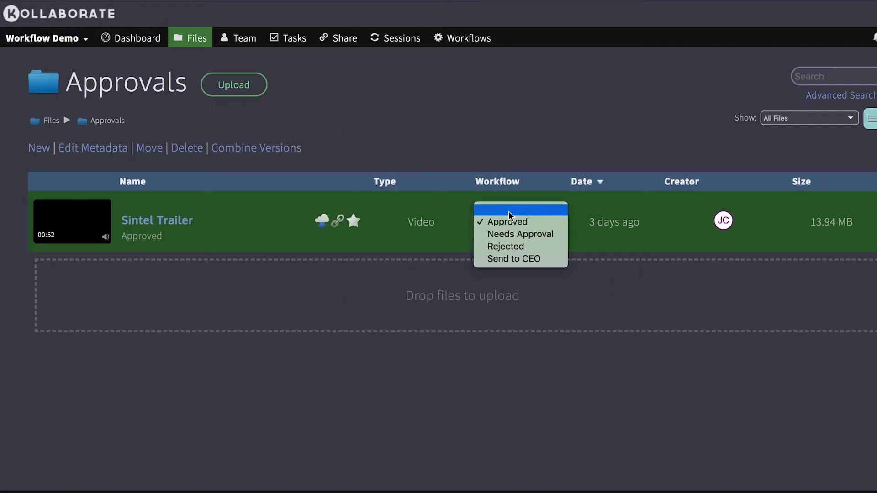
pyautogui.click(509, 210)
pyautogui.click(210, 235)
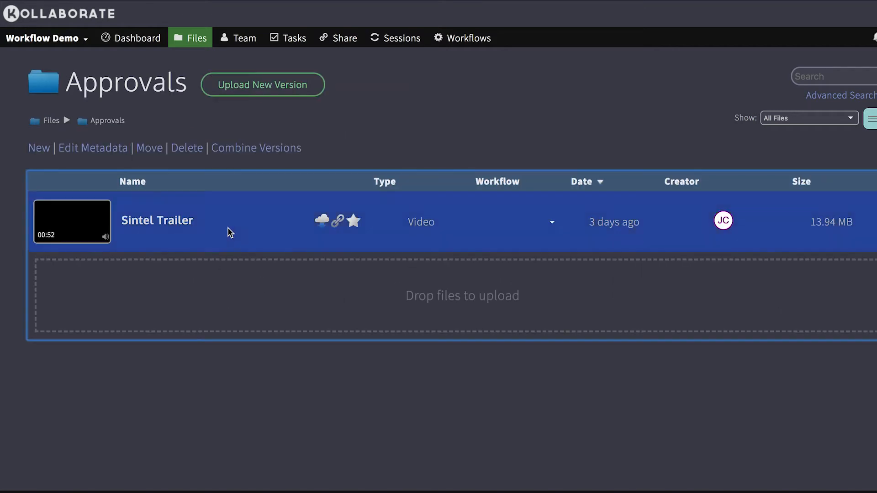
pyautogui.moveTo(209, 221); pyautogui.dragTo(51, 120)
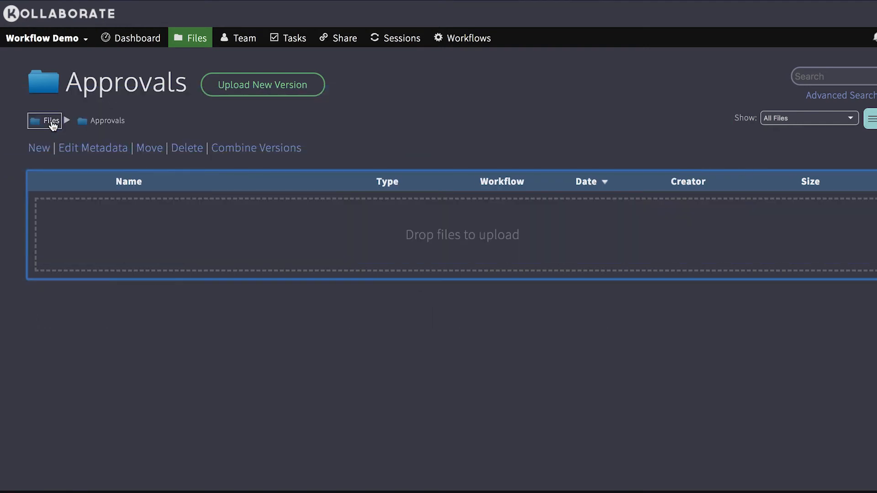
# Apply the Needs Approval workflow to the Sintel Trailer video in the top-level project files.
pyautogui.click(45, 120)
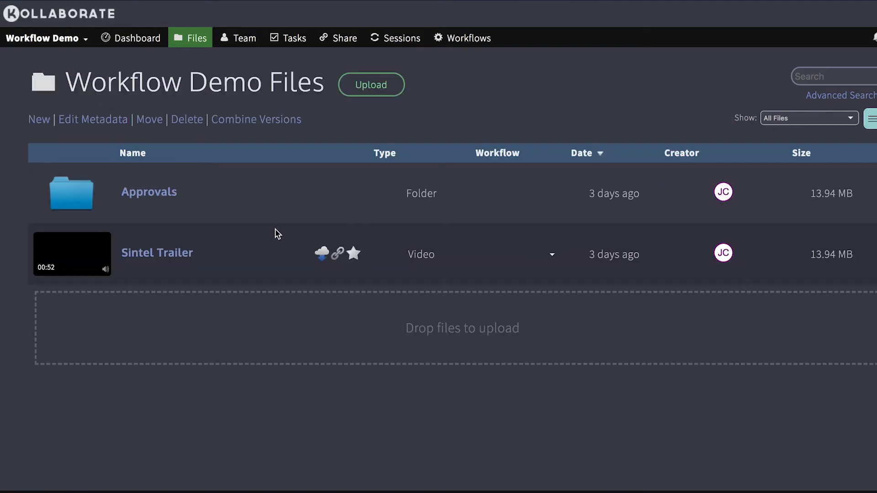
pyautogui.click(510, 254)
pyautogui.click(513, 278)
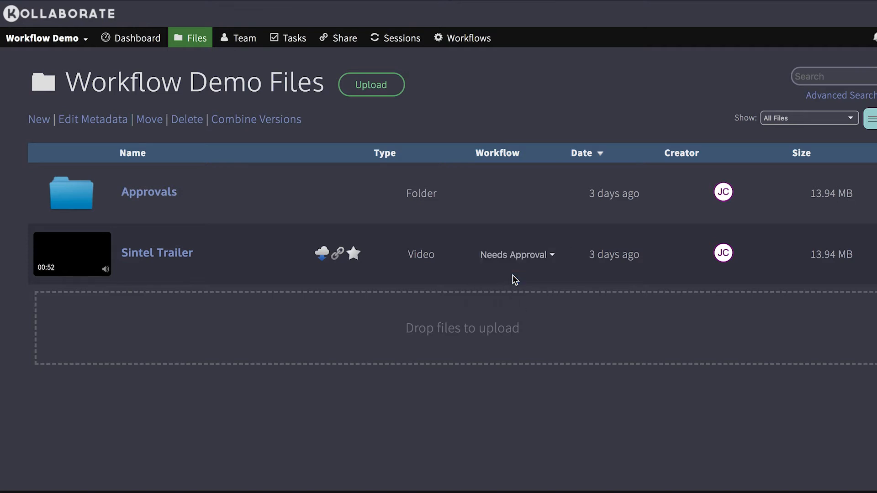
# Approve the Sintel Trailer video without a comment and reopen it with playback paused to check its pending review.
pyautogui.doubleClick(268, 260)
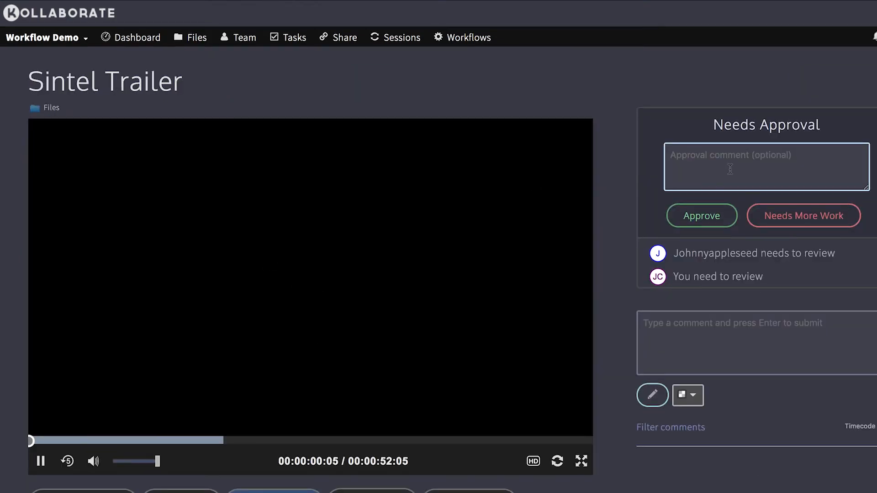
pyautogui.click(699, 221)
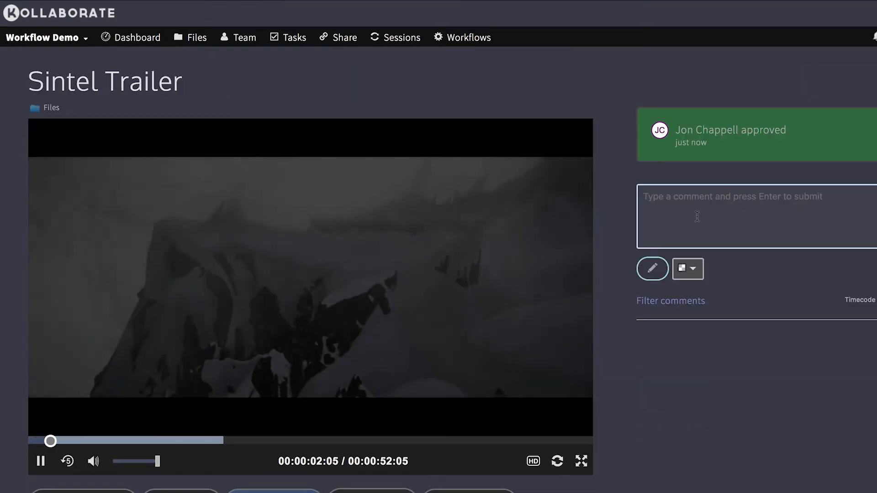
pyautogui.click(430, 237)
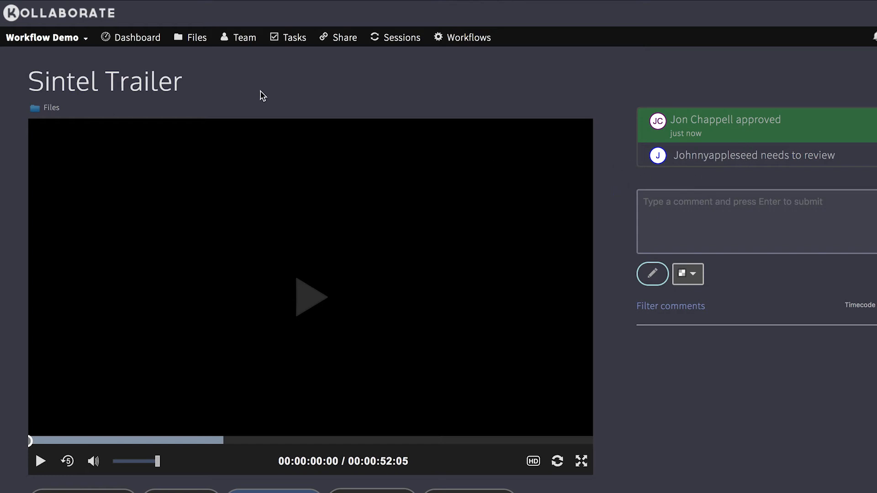
pyautogui.click(188, 43)
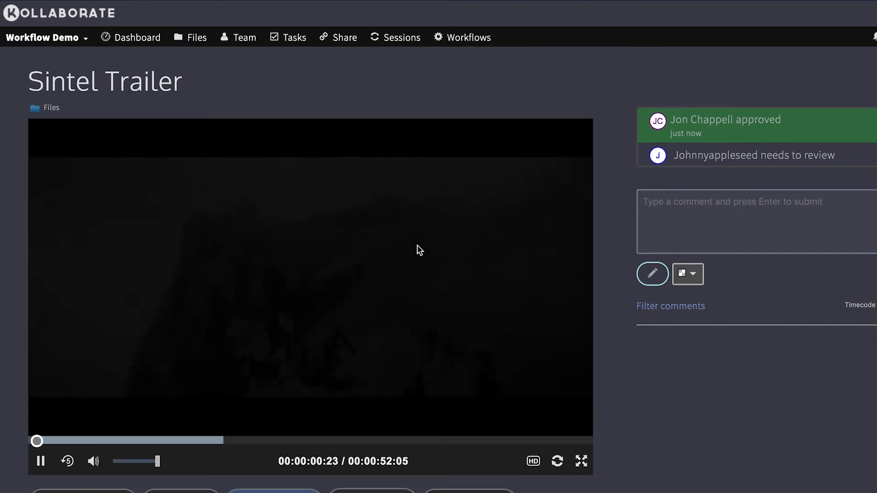
pyautogui.click(334, 302)
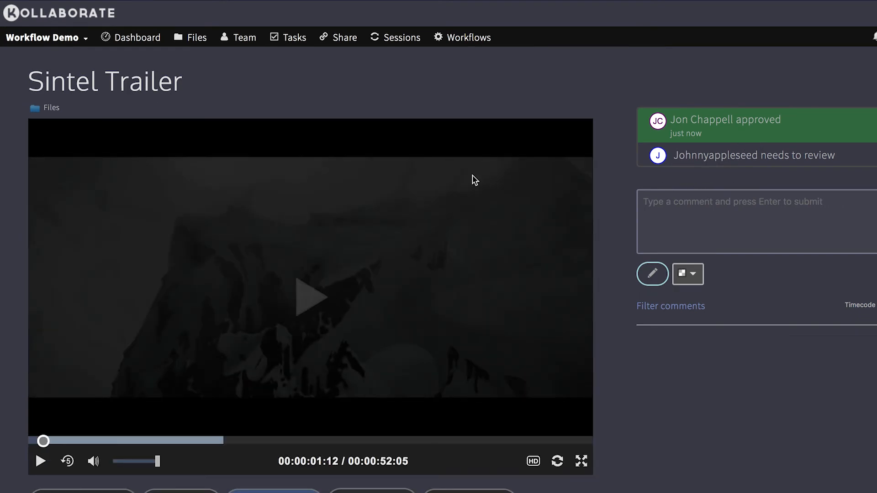
# Create a new file workflow and name it Send to Client.
pyautogui.click(467, 45)
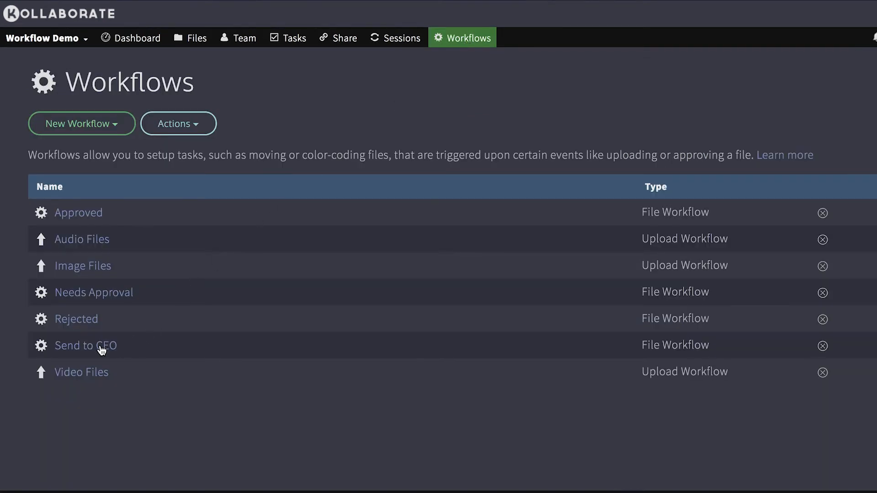
pyautogui.click(87, 134)
pyautogui.click(89, 149)
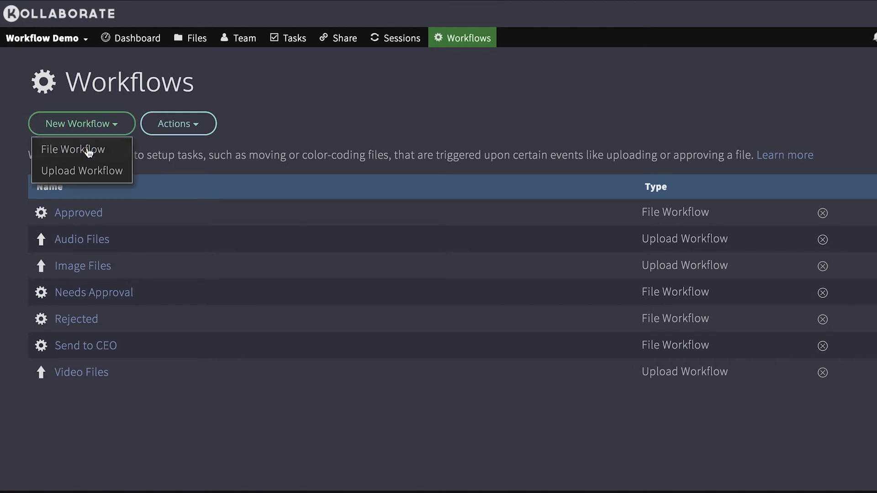
pyautogui.tripleClick(211, 132)
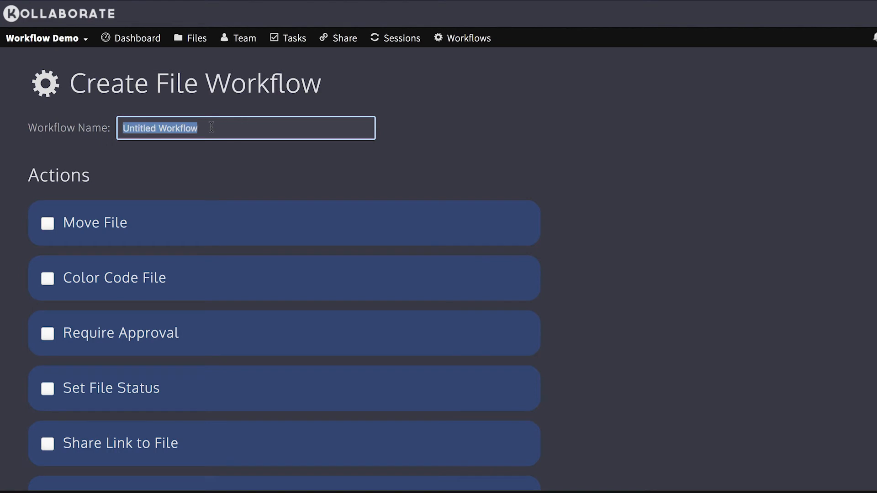
pyautogui.write('Send to Ci')
pyautogui.press('BackSpace')
pyautogui.write('kie')
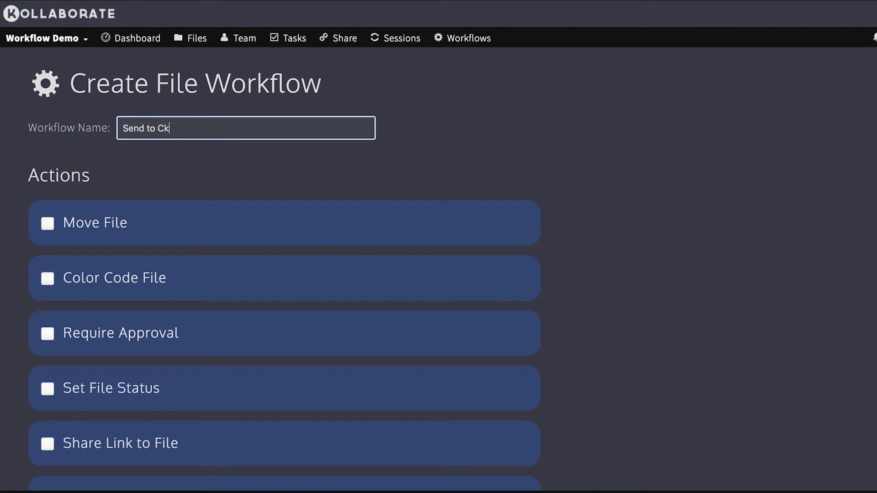
pyautogui.press('BackSpace')
pyautogui.press('BackSpace')
pyautogui.press('BackSpace')
pyautogui.write('k')
pyautogui.press('BackSpace')
pyautogui.write('lient')
pyautogui.click(637, 156)
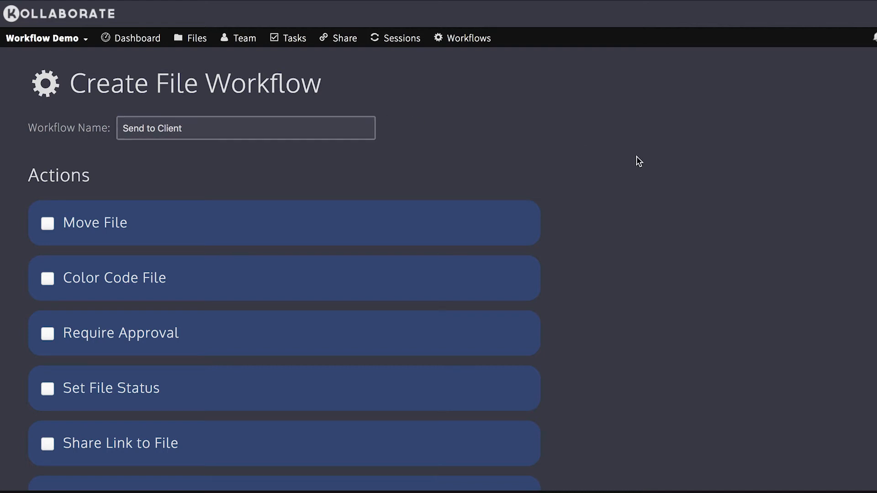
# Enable sharing a link to the file in the workflow and enter the recipient's e-mail address.
pyautogui.scroll(-3, 638, 157)
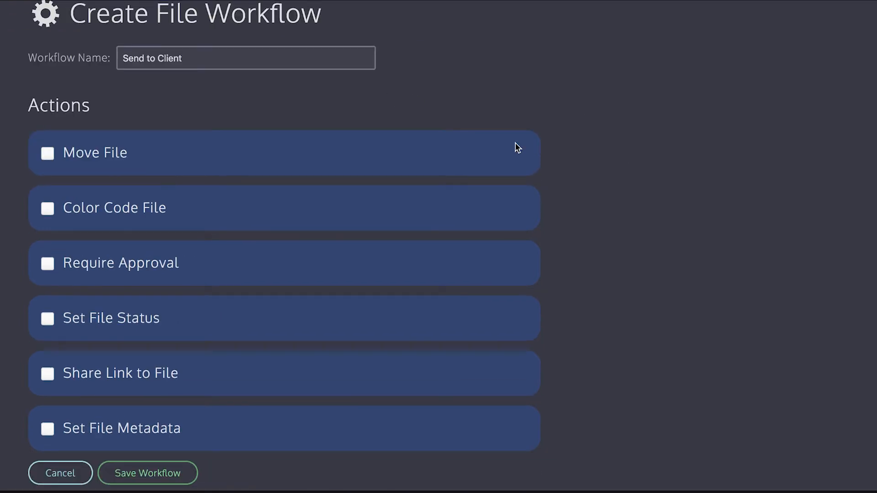
pyautogui.click(49, 372)
pyautogui.scroll(-5, 382, 295)
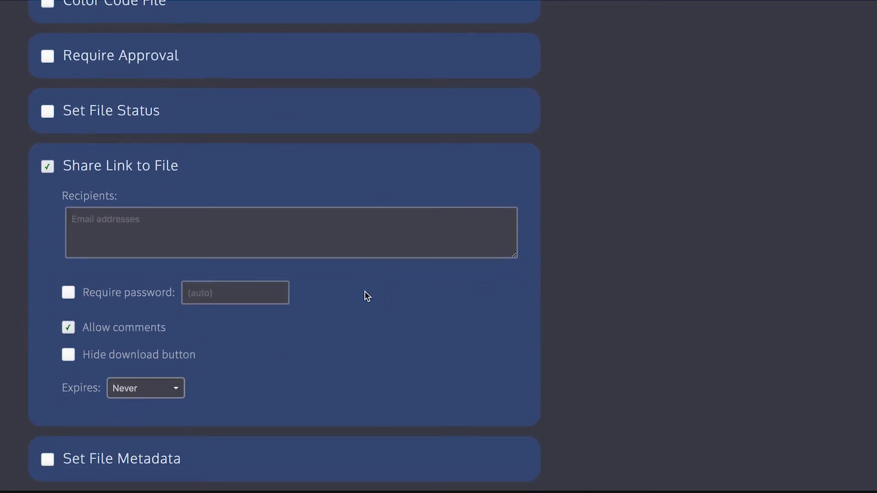
pyautogui.click(186, 233)
pyautogui.write('nma')
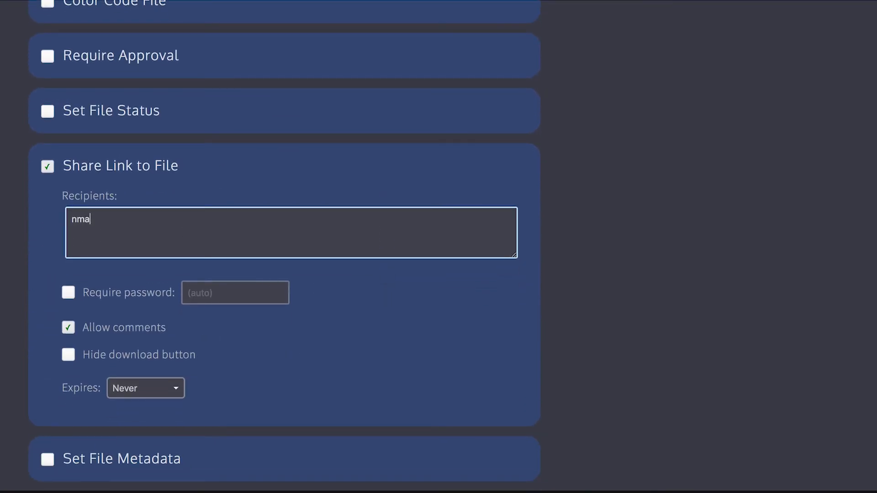
pyautogui.press('BackSpace')
pyautogui.press('BackSpace')
pyautogui.write('ame@example.com')
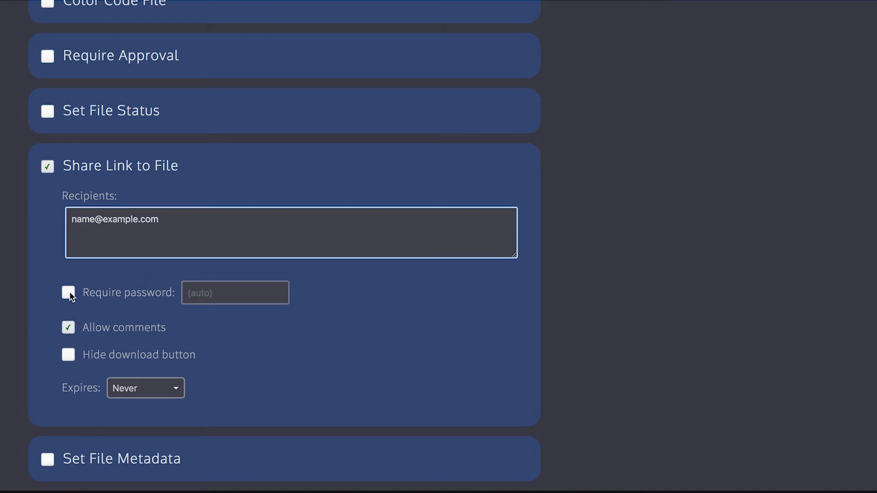
# Hide the download button on the shared link, set the link to expire after 7 days, and save the workflow.
pyautogui.scroll(-1, 44, 276)
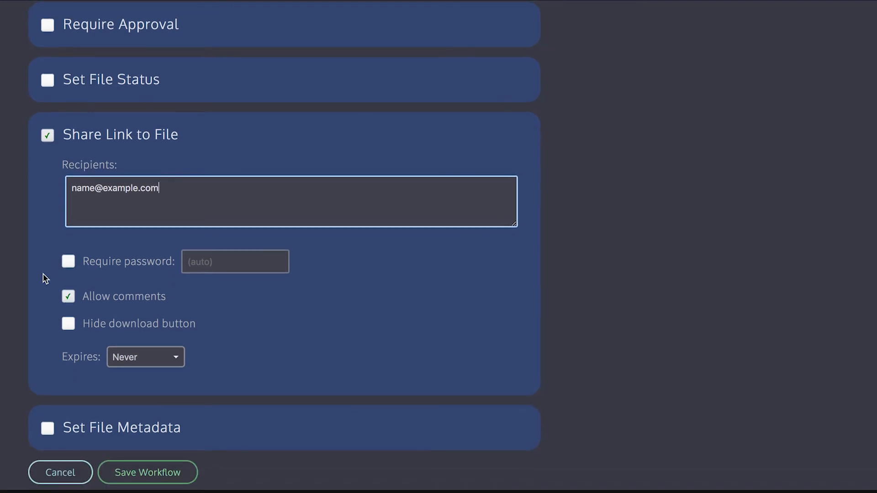
pyautogui.click(69, 325)
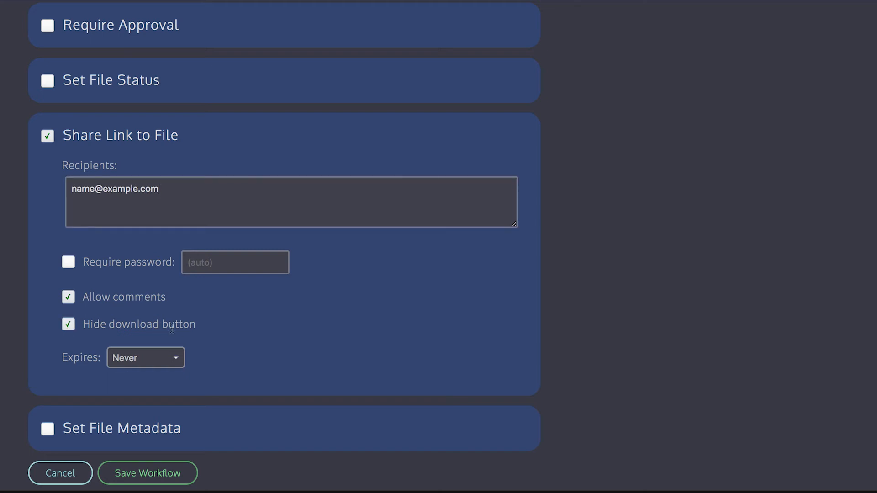
pyautogui.click(170, 357)
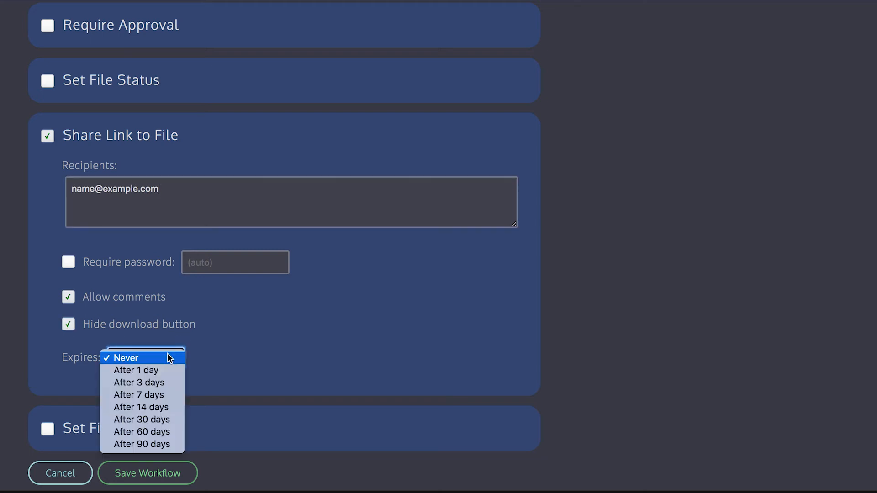
pyautogui.click(157, 395)
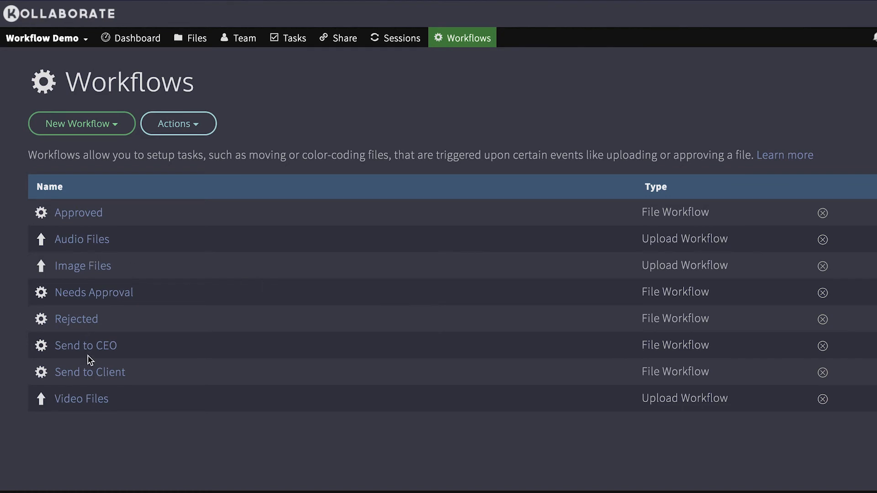
# Open the Needs Approval workflow and set it to run Send to Client if the file is approved.
pyautogui.click(76, 297)
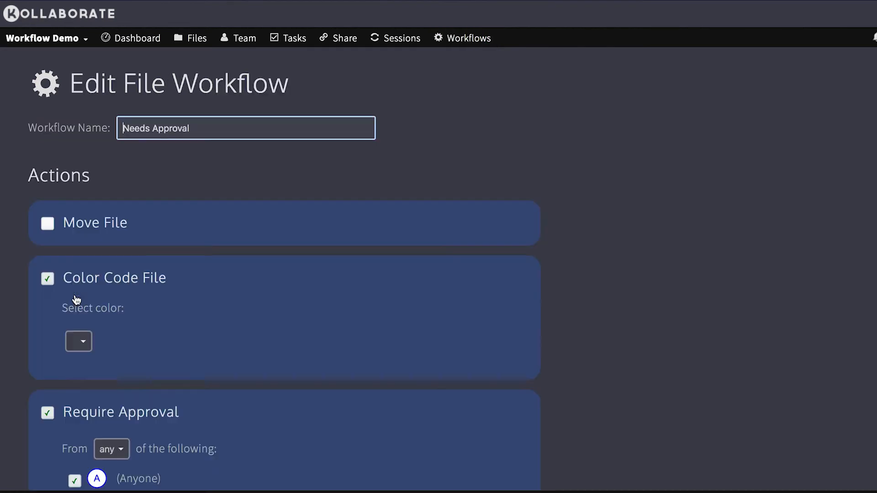
pyautogui.scroll(-5, 376, 272)
pyautogui.scroll(-3, 375, 274)
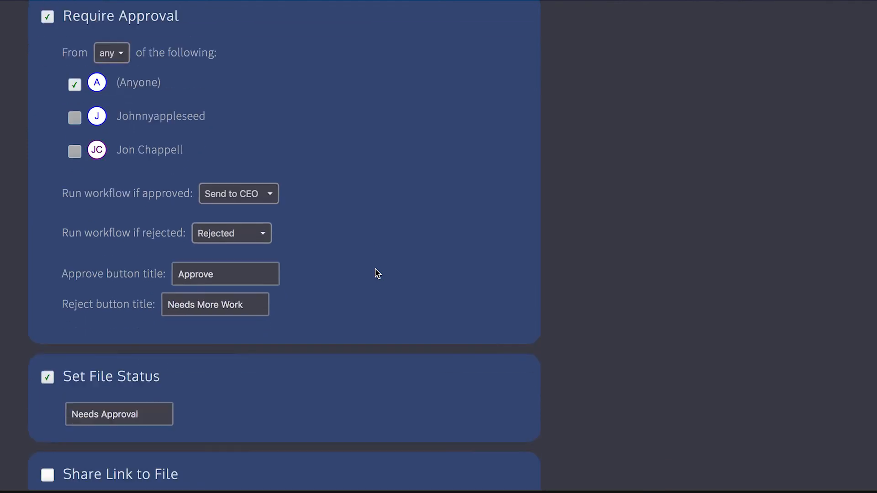
pyautogui.click(255, 194)
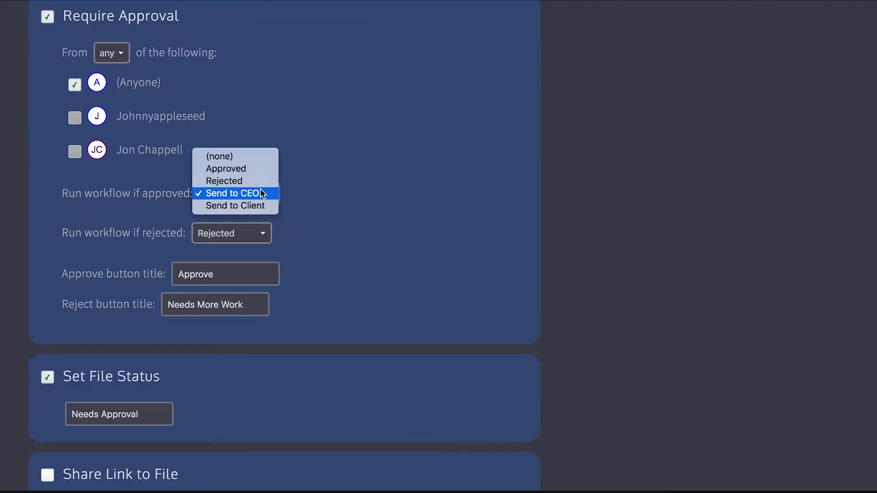
pyautogui.click(252, 205)
# Set the approve button title of Needs Approval to Send to Client and save the workflow.
pyautogui.scroll(-2, 391, 240)
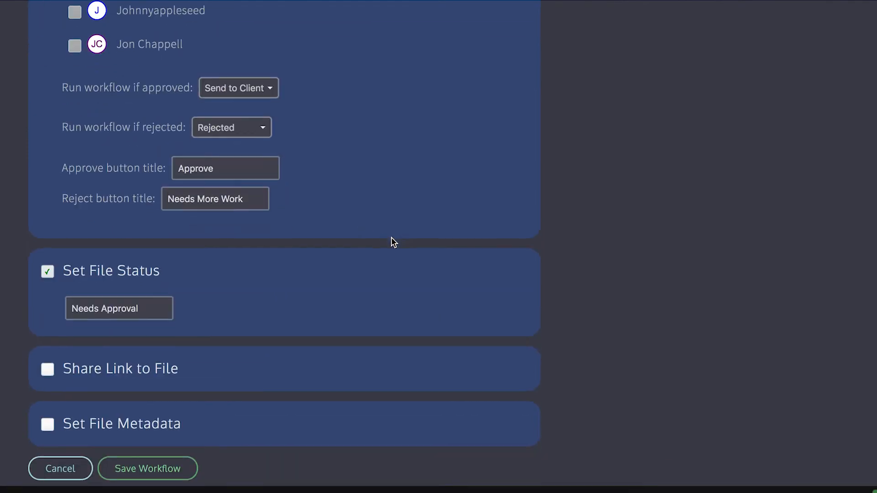
pyautogui.click(201, 171)
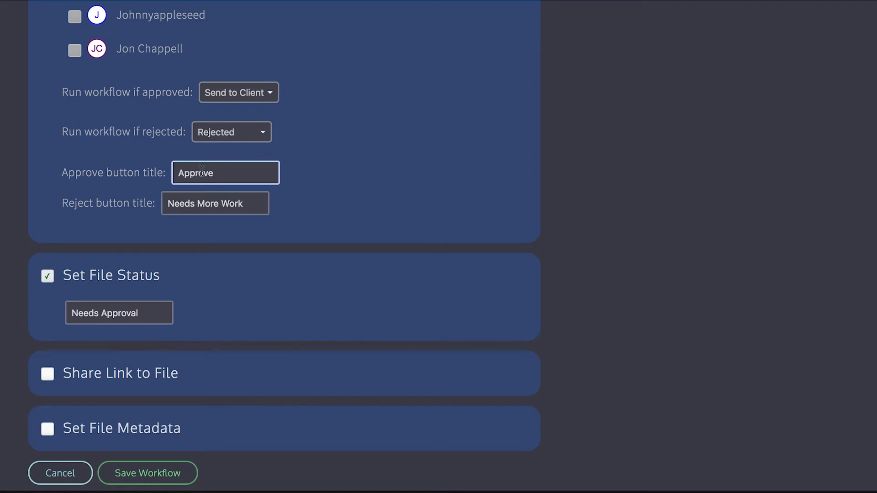
pyautogui.doubleClick(201, 172)
pyautogui.write('Send to Client')
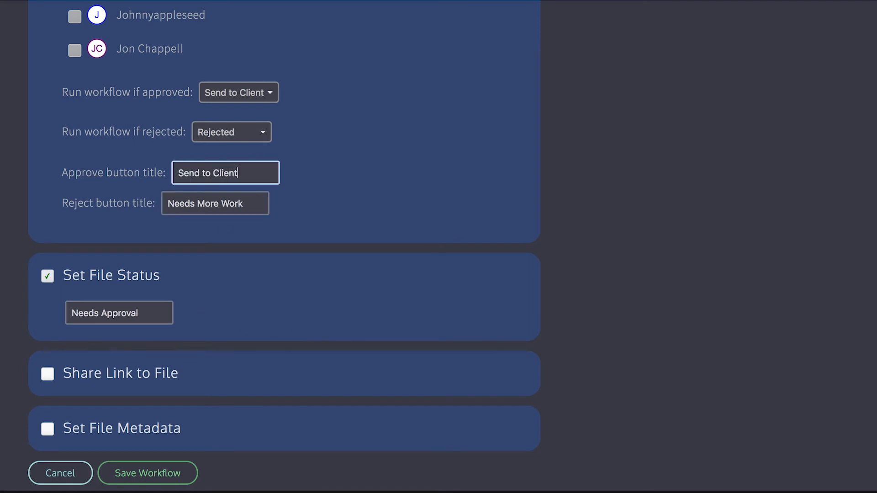
pyautogui.click(157, 475)
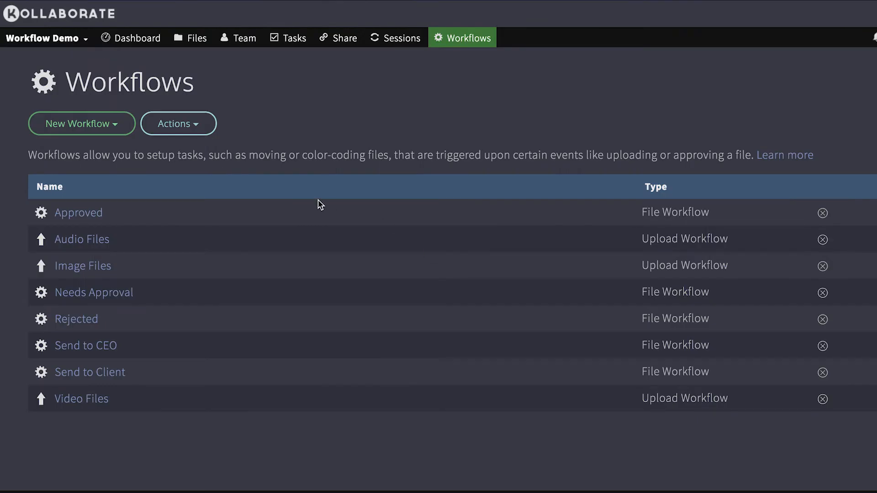
# Apply the Needs Approval workflow to the Sintel Trailer video in the top-level project files.
pyautogui.click(193, 41)
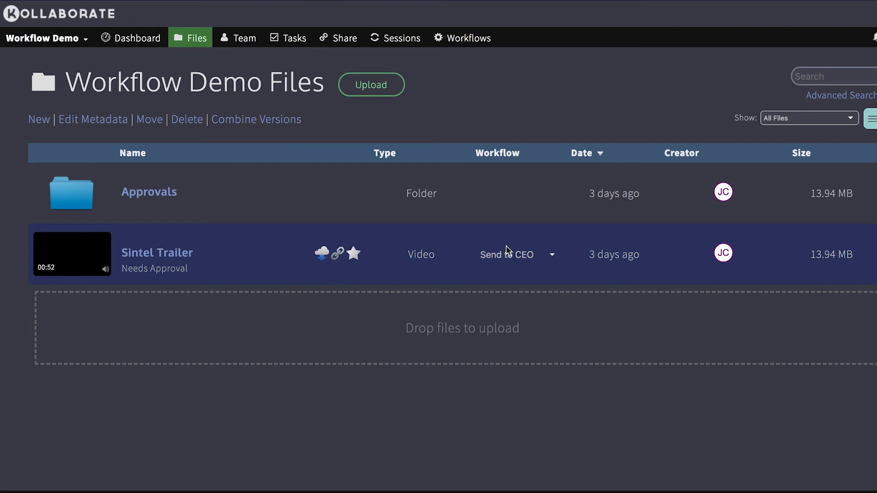
pyautogui.click(518, 254)
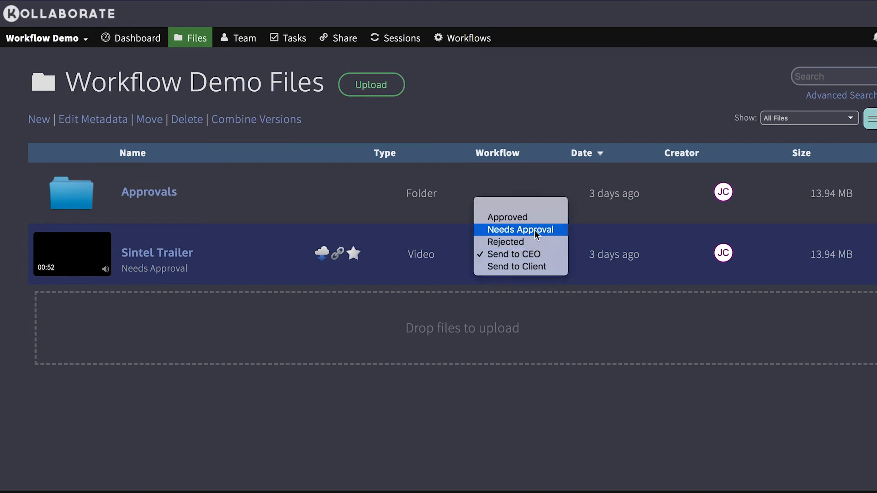
pyautogui.click(521, 229)
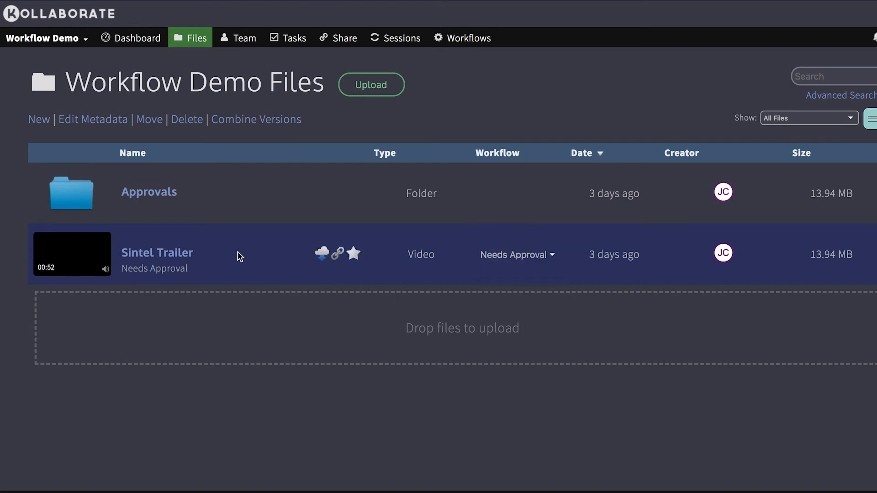
# Open the Sintel Trailer video, pause playback, and approve it with Send to Client without a comment.
pyautogui.click(224, 252)
pyautogui.click(223, 252)
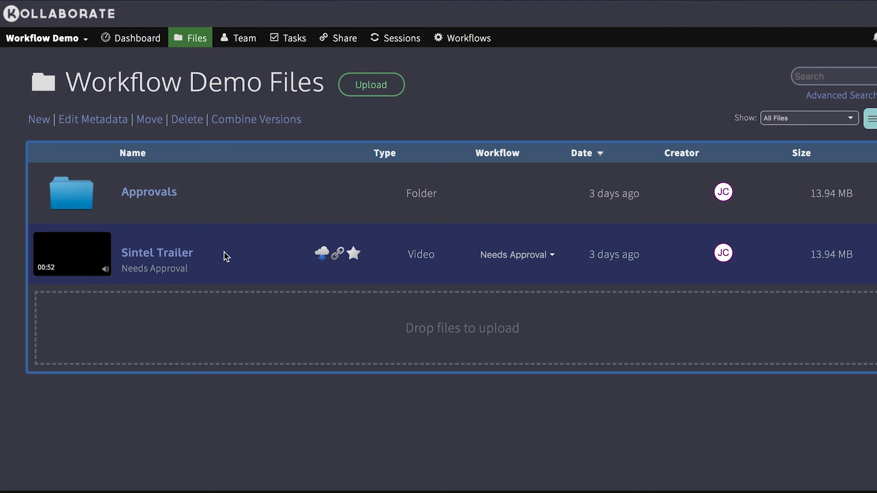
pyautogui.doubleClick(224, 252)
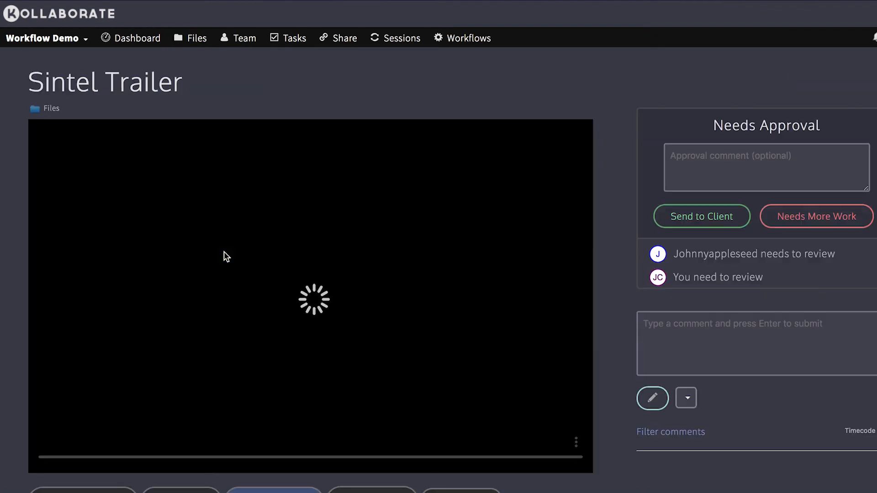
pyautogui.click(424, 265)
pyautogui.click(369, 281)
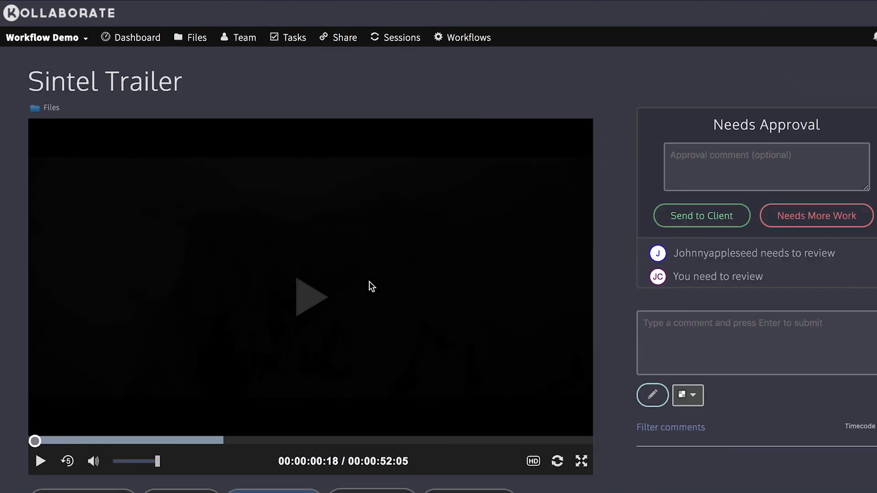
pyautogui.click(713, 220)
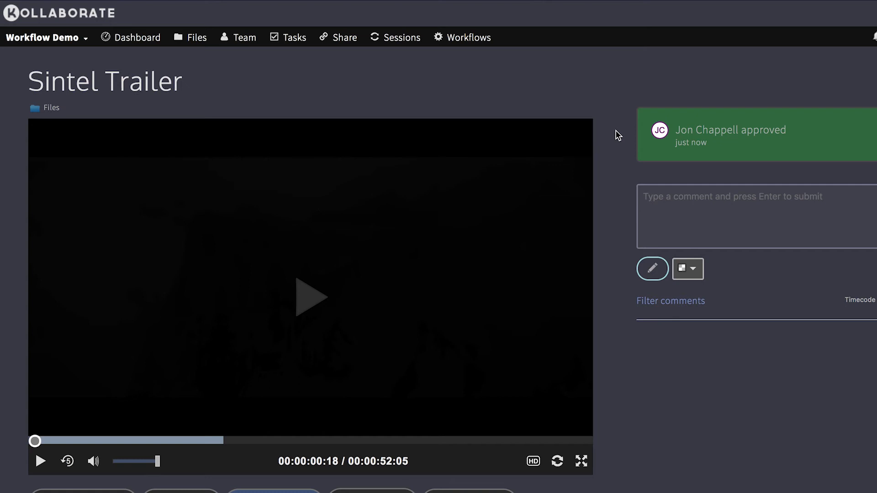
# Start a new task and look at the workflow choices for its related files upon completion.
pyautogui.click(461, 38)
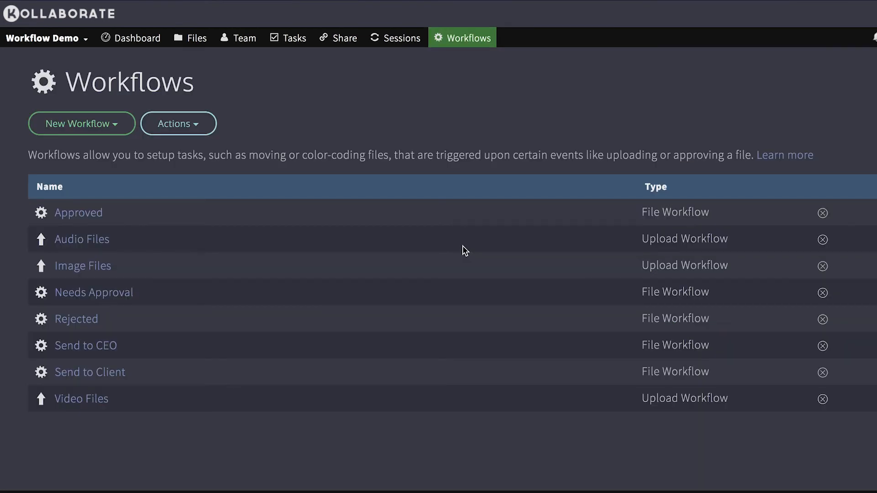
pyautogui.click(285, 39)
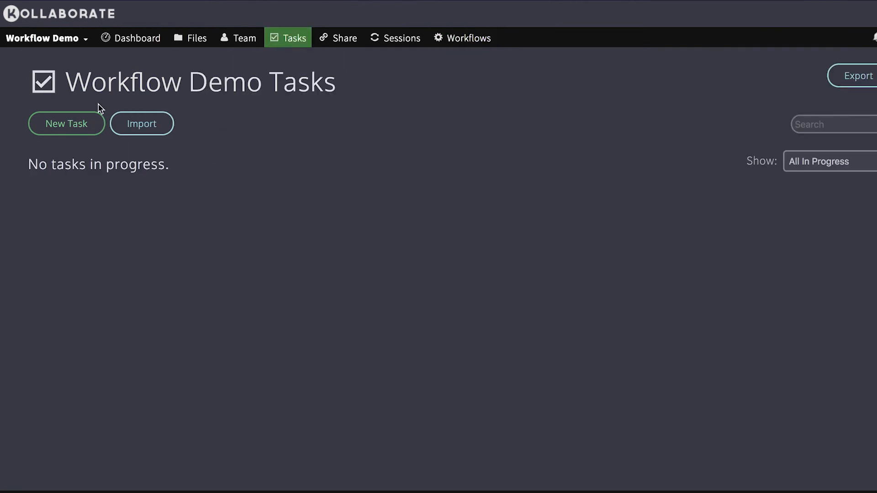
pyautogui.click(67, 123)
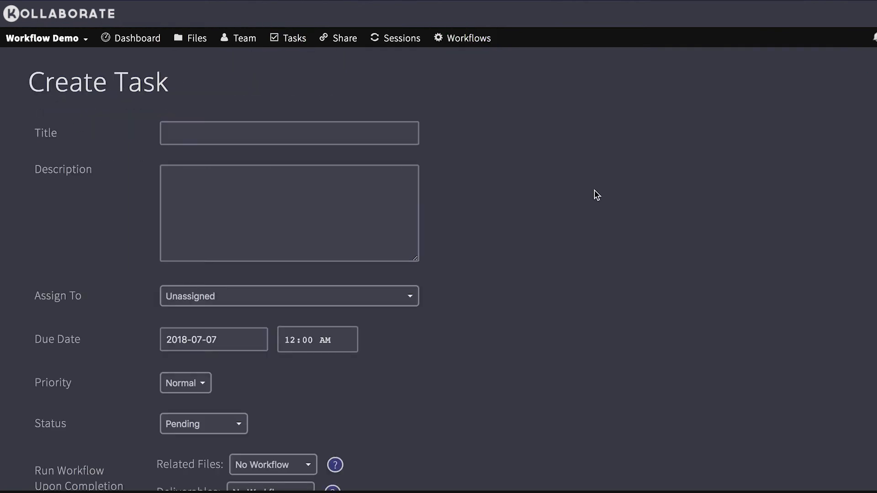
pyautogui.scroll(-3, 593, 194)
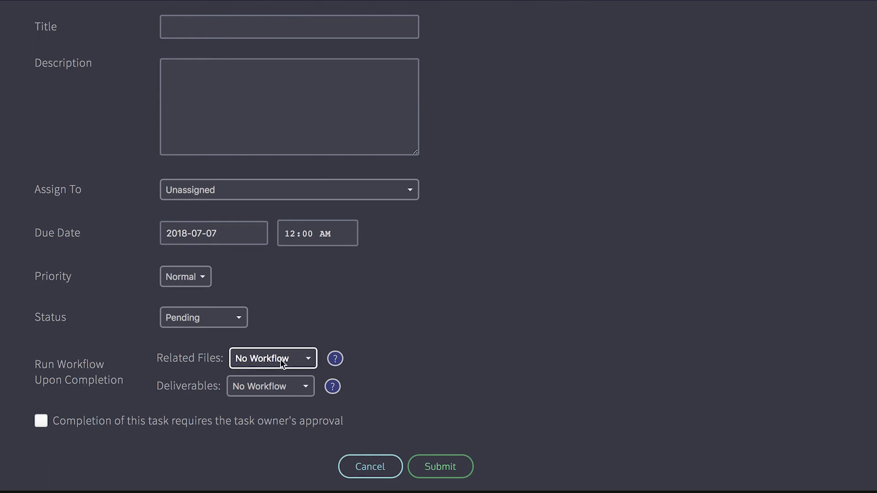
pyautogui.click(303, 359)
pyautogui.click(458, 345)
# Set the new task's deliverables to run Send to CEO upon completion, and return to the workflows list without submitting the task.
pyautogui.click(290, 387)
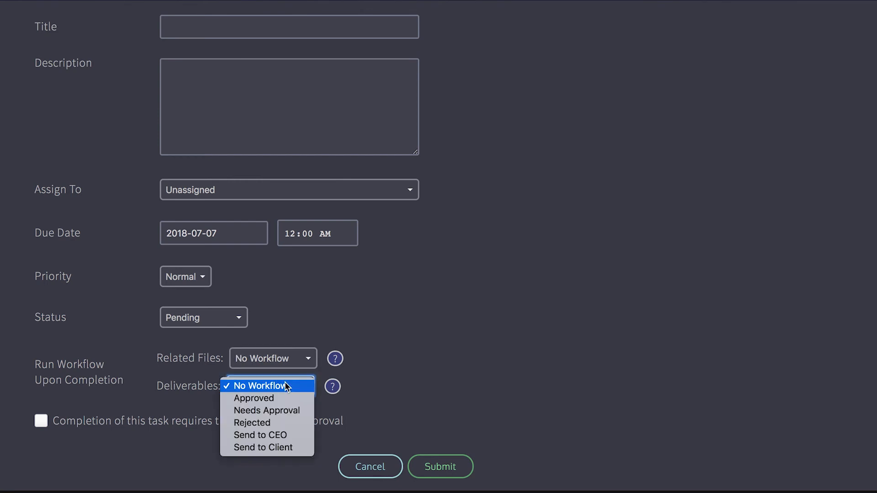
pyautogui.click(282, 433)
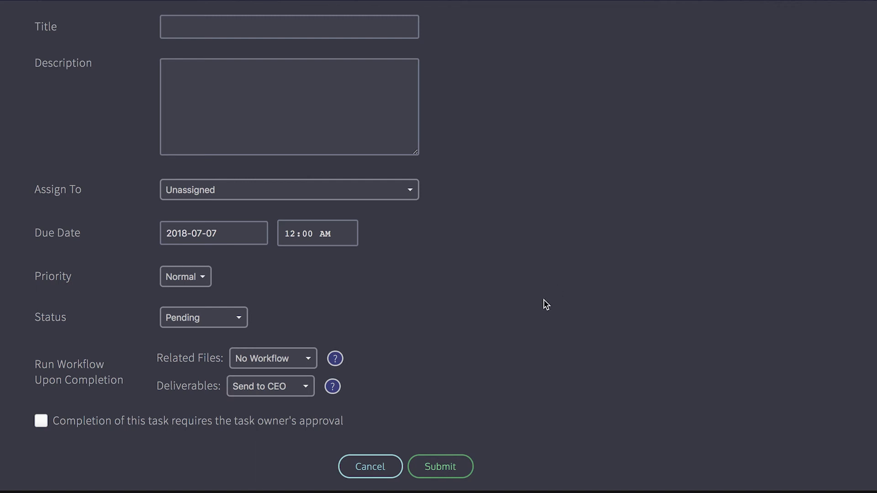
pyautogui.scroll(3, 465, 384)
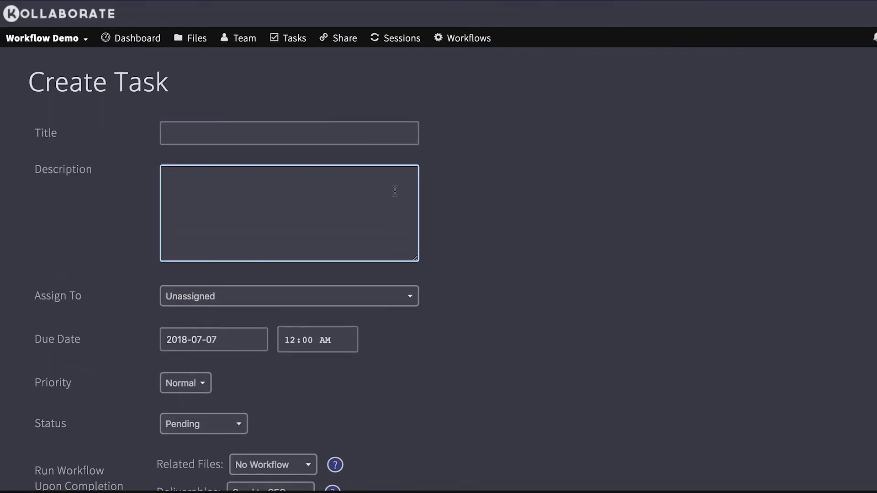
pyautogui.click(460, 41)
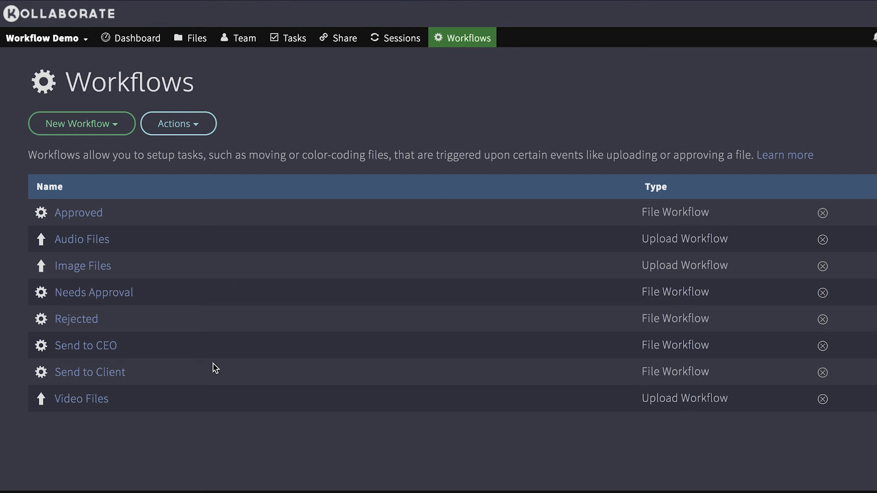
# Set the Video Files upload workflow to apply the Needs Approval file workflow to uploaded videos.
pyautogui.click(81, 403)
pyautogui.scroll(-5, 485, 233)
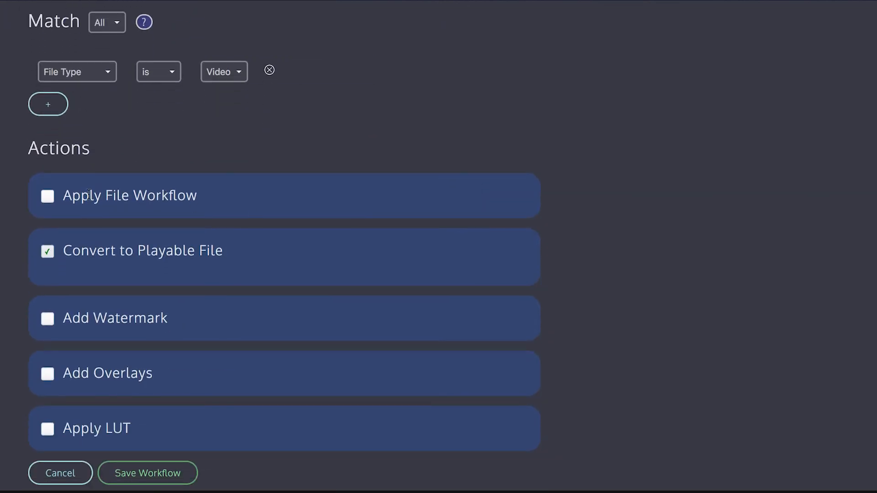
pyautogui.click(48, 196)
pyautogui.click(174, 233)
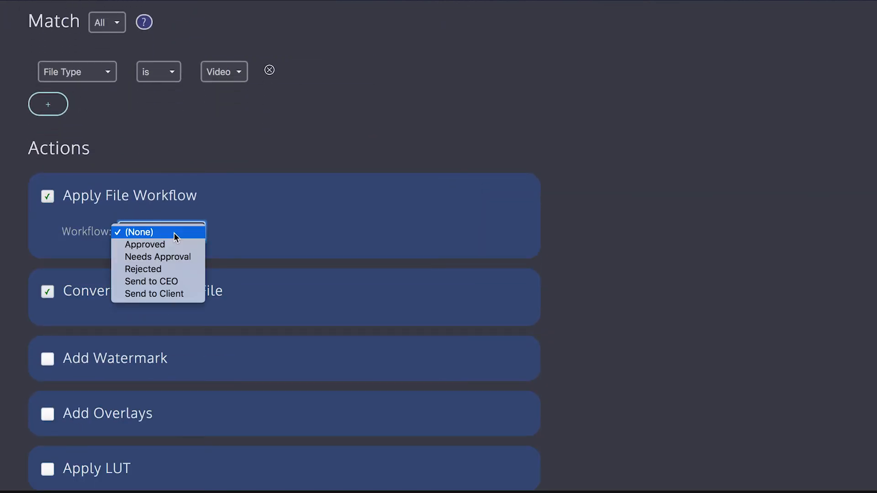
pyautogui.click(169, 255)
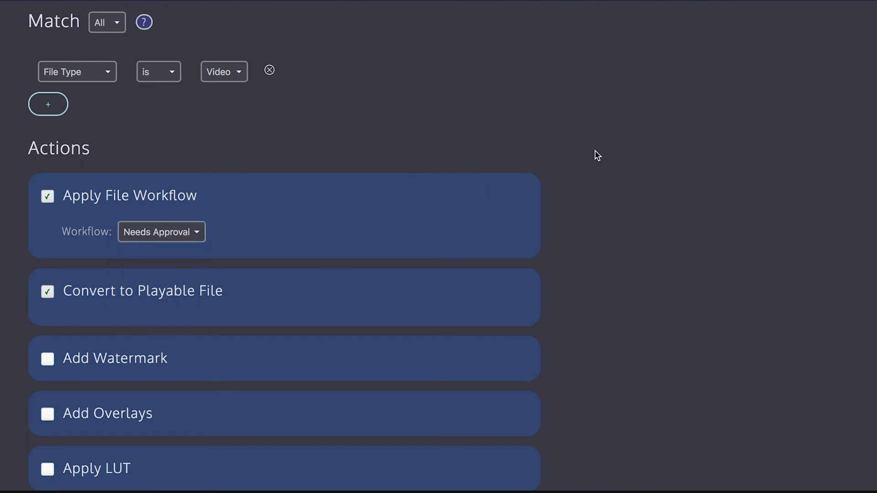
# Review the Video Files workflow settings, then return to the workflows list without saving and find the Help link.
pyautogui.scroll(3, 594, 150)
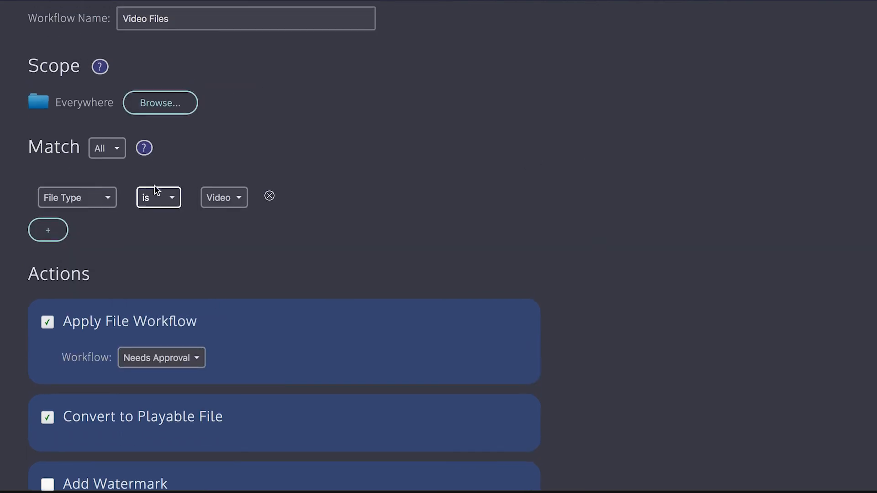
pyautogui.scroll(-2, 636, 218)
pyautogui.scroll(-1, 636, 218)
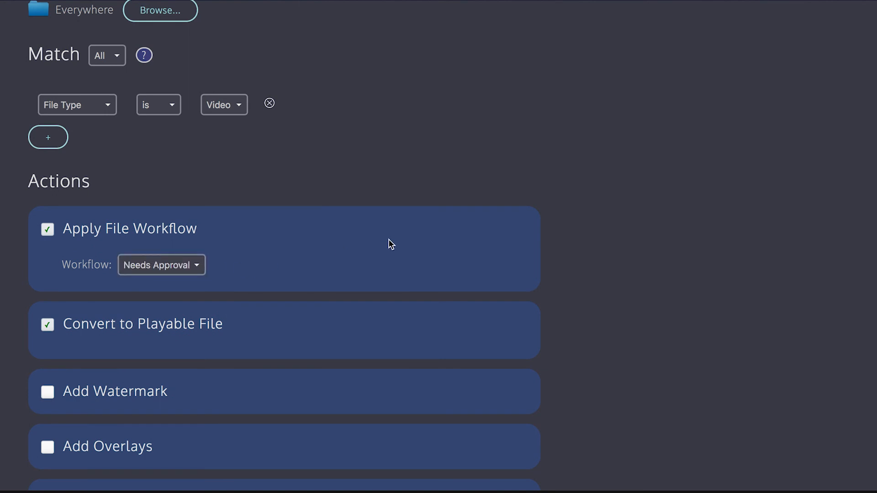
pyautogui.scroll(-2, 582, 246)
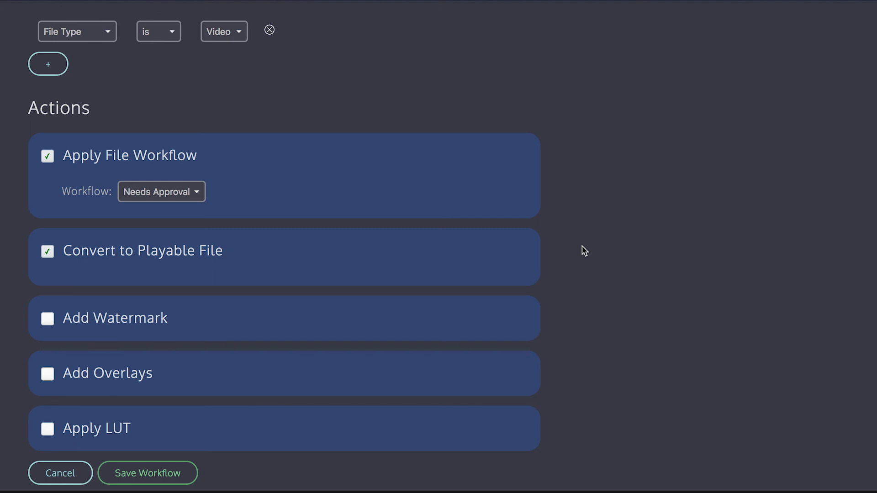
pyautogui.scroll(6, 607, 236)
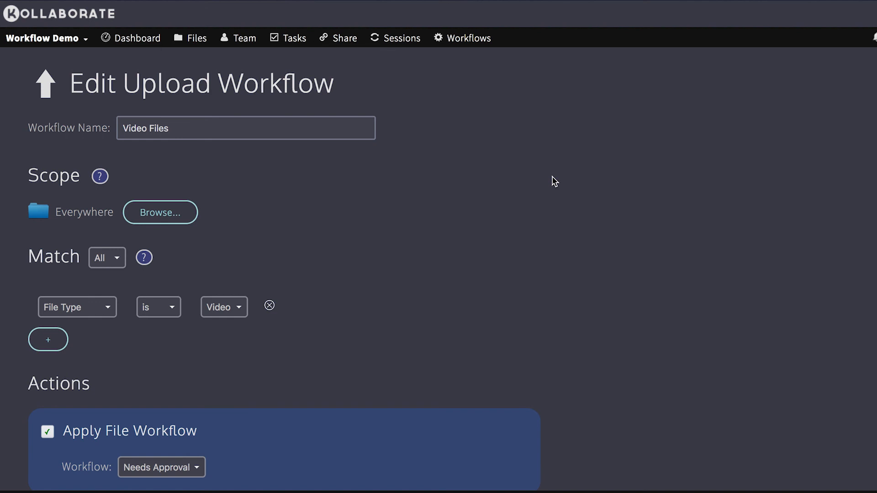
pyautogui.click(469, 38)
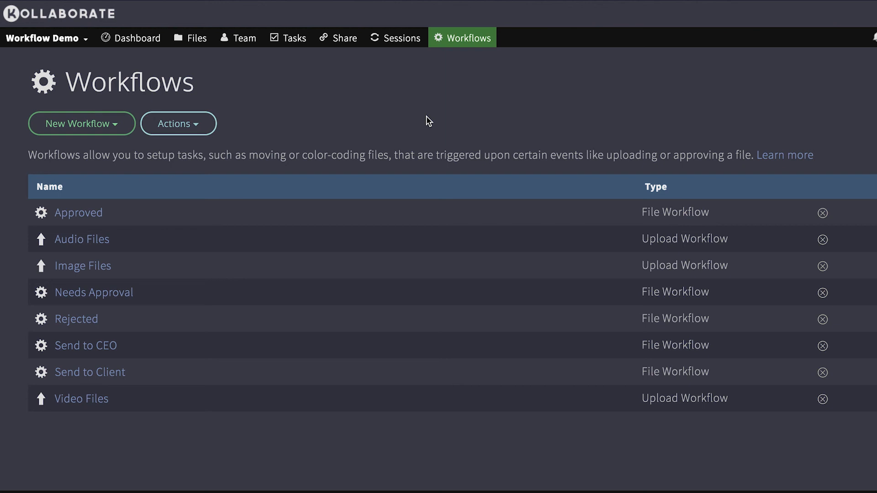
pyautogui.scroll(-2, 428, 121)
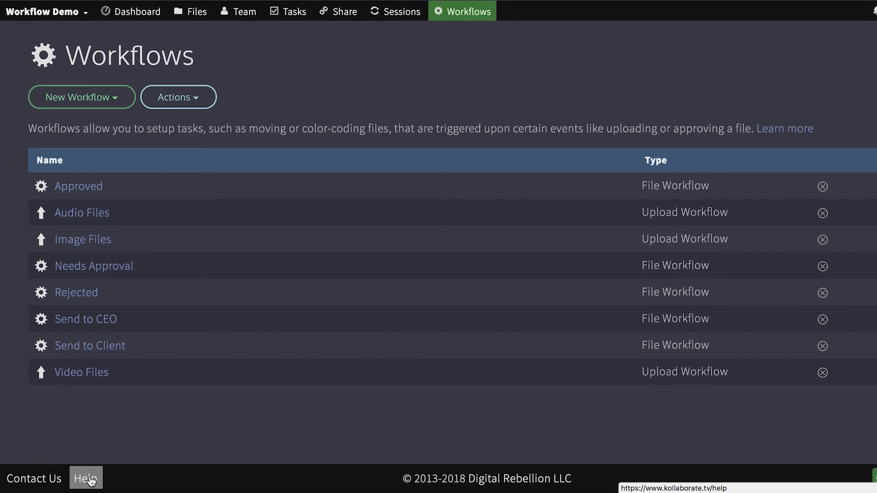